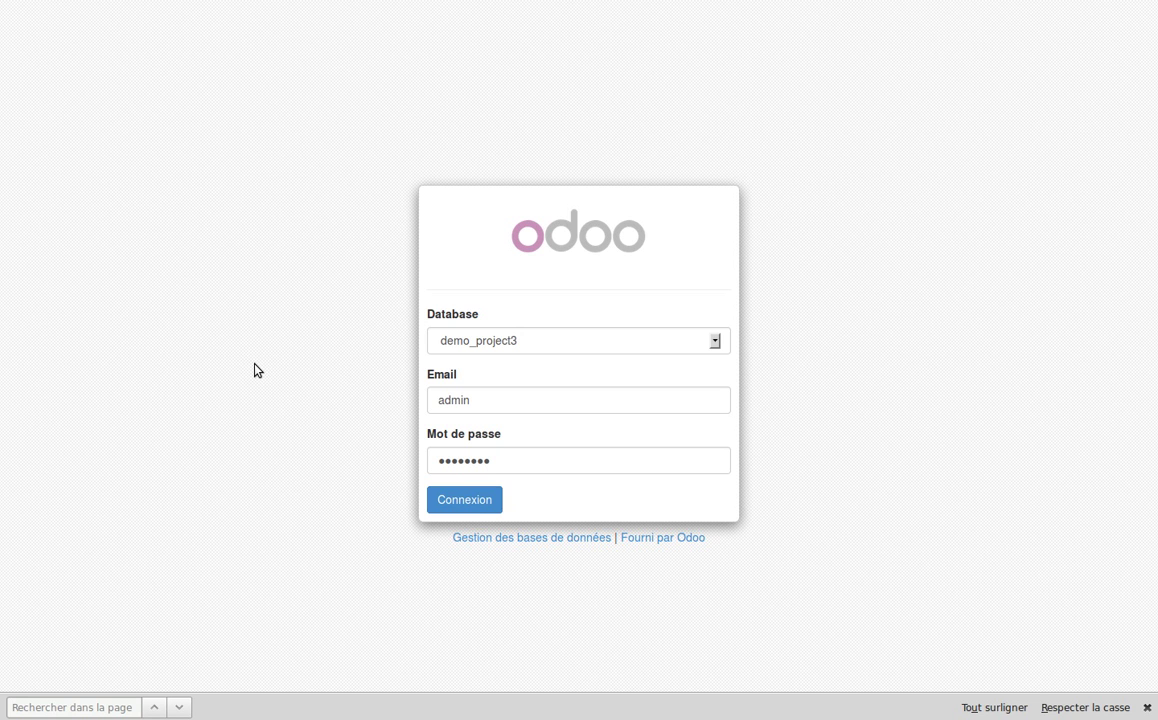
Step: Log in to the demo_project3 database and open the task Tache t3 of project P2
{"action": "left_click", "coordinate": [475, 507]}
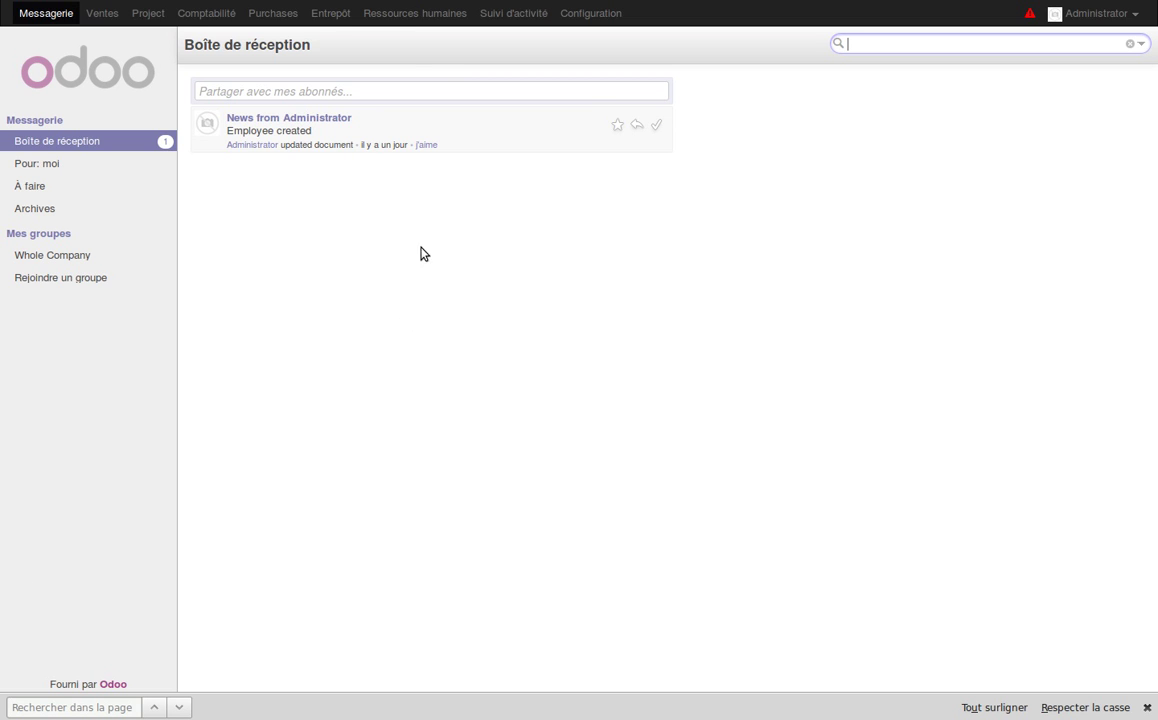
{"action": "left_click", "coordinate": [148, 13]}
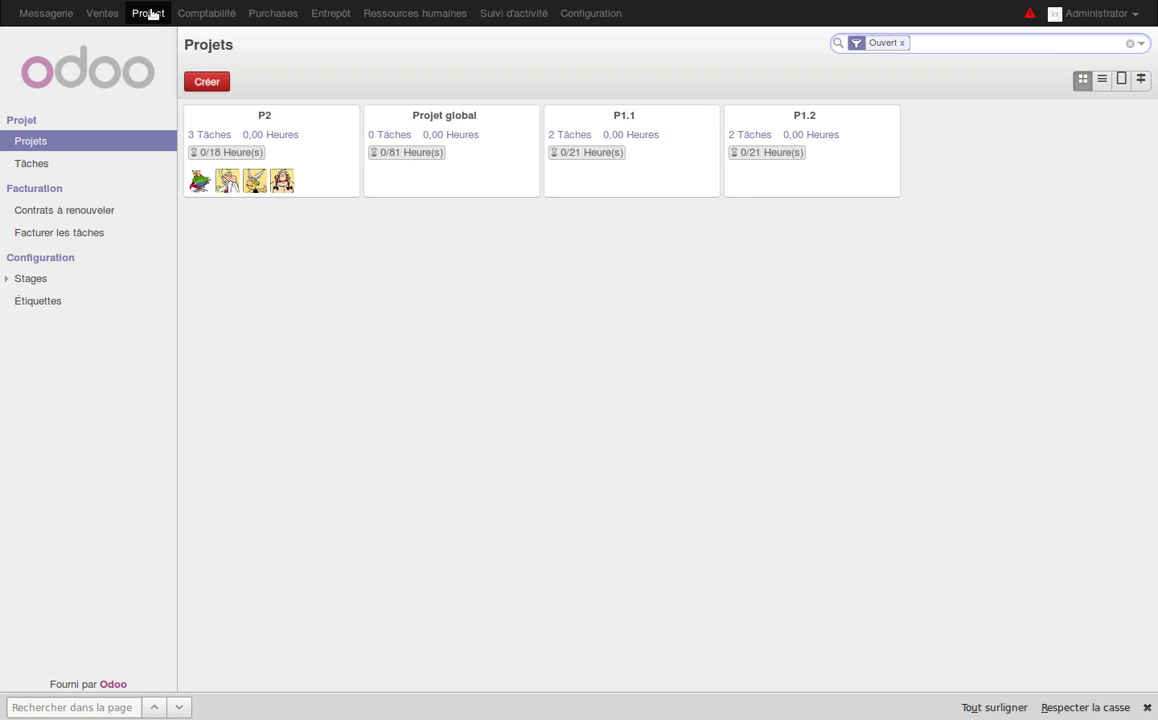
{"action": "left_click", "coordinate": [262, 117]}
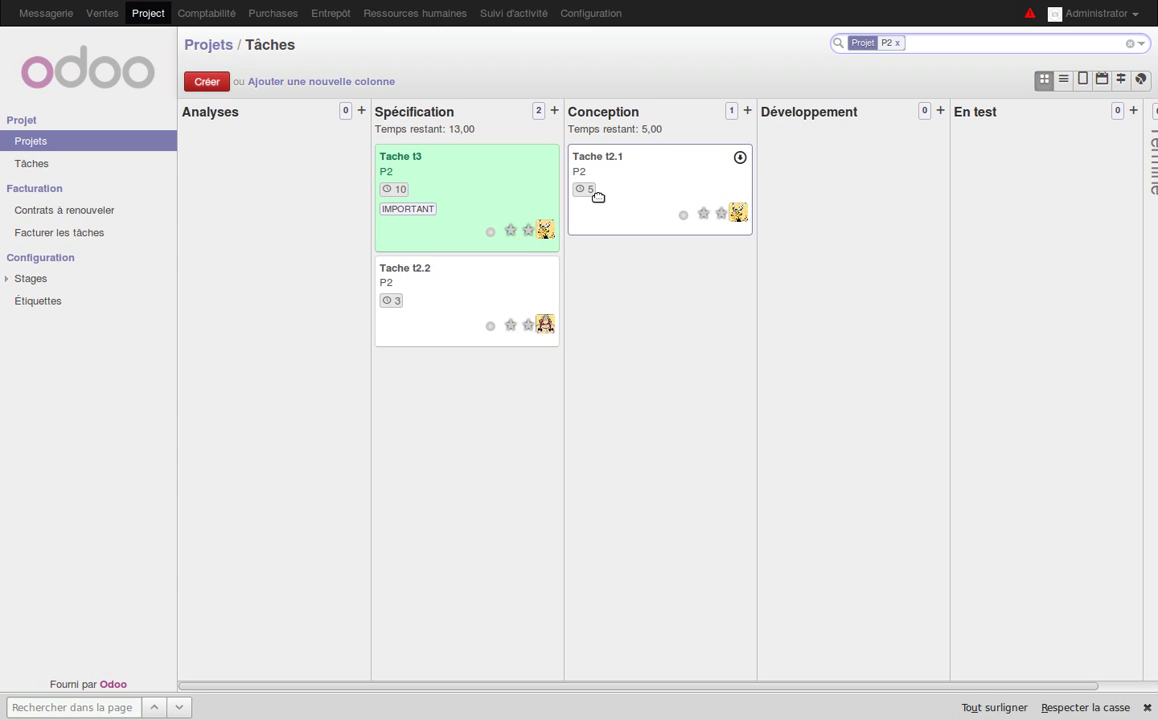
{"action": "left_click", "coordinate": [406, 158]}
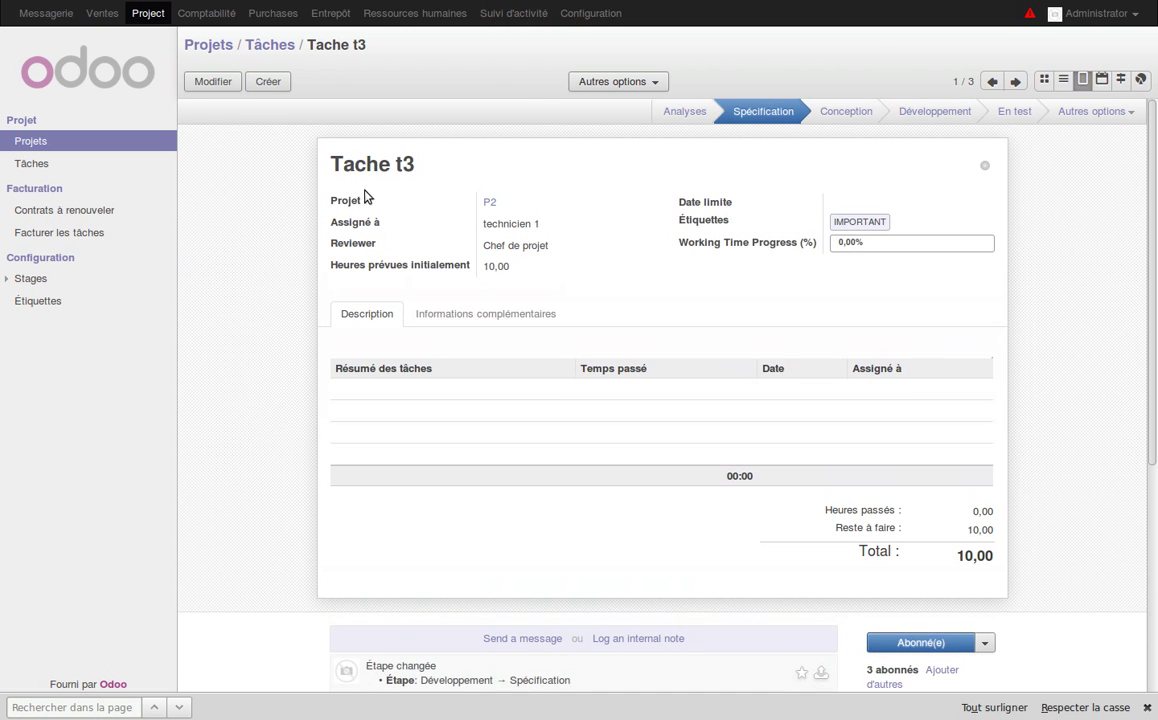
Step: Edit Tache t3 and add a work line "installation d'un imprimante" with 3 hours spent, dated 08.12.2014 and assigned to technicien 1
{"action": "left_click", "coordinate": [212, 85]}
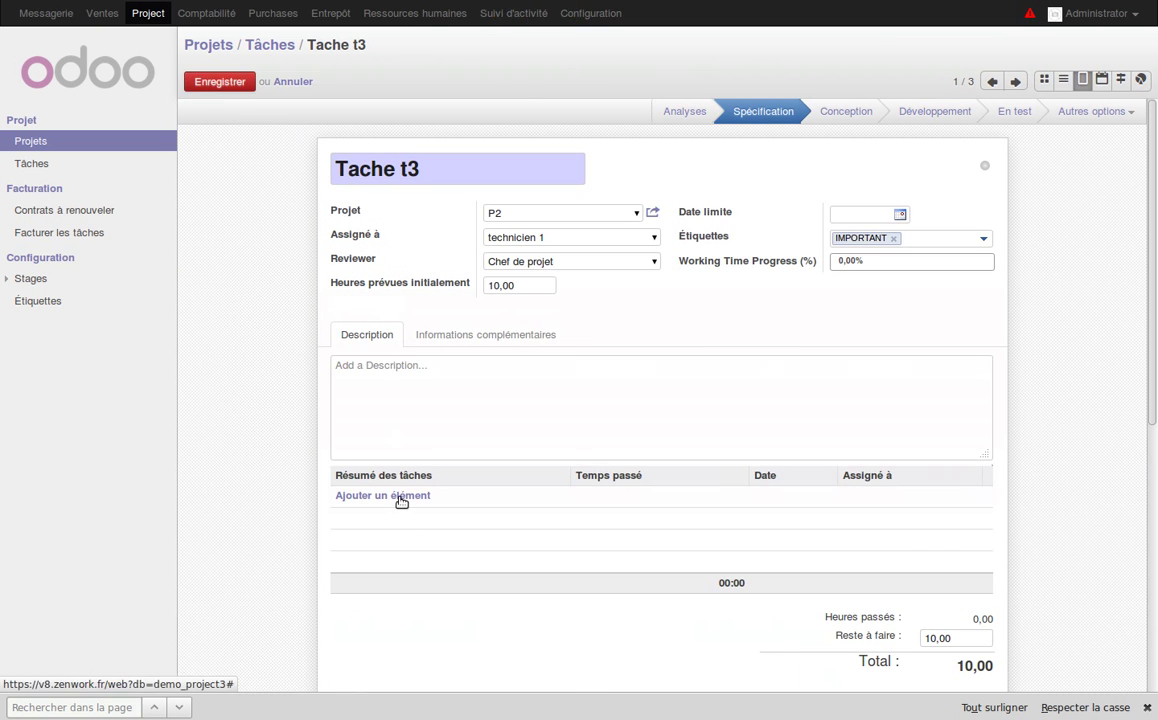
{"action": "left_click", "coordinate": [401, 497]}
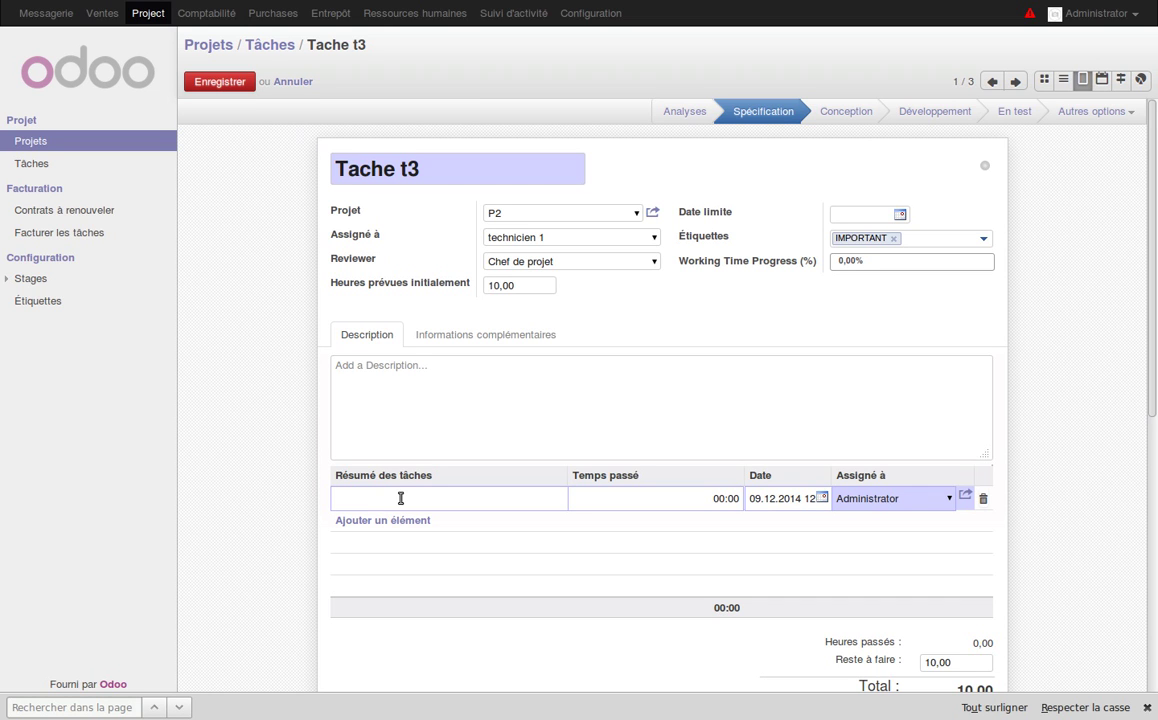
{"action": "type", "text": "installation d'un imprimante"}
{"action": "key", "text": "Tab"}
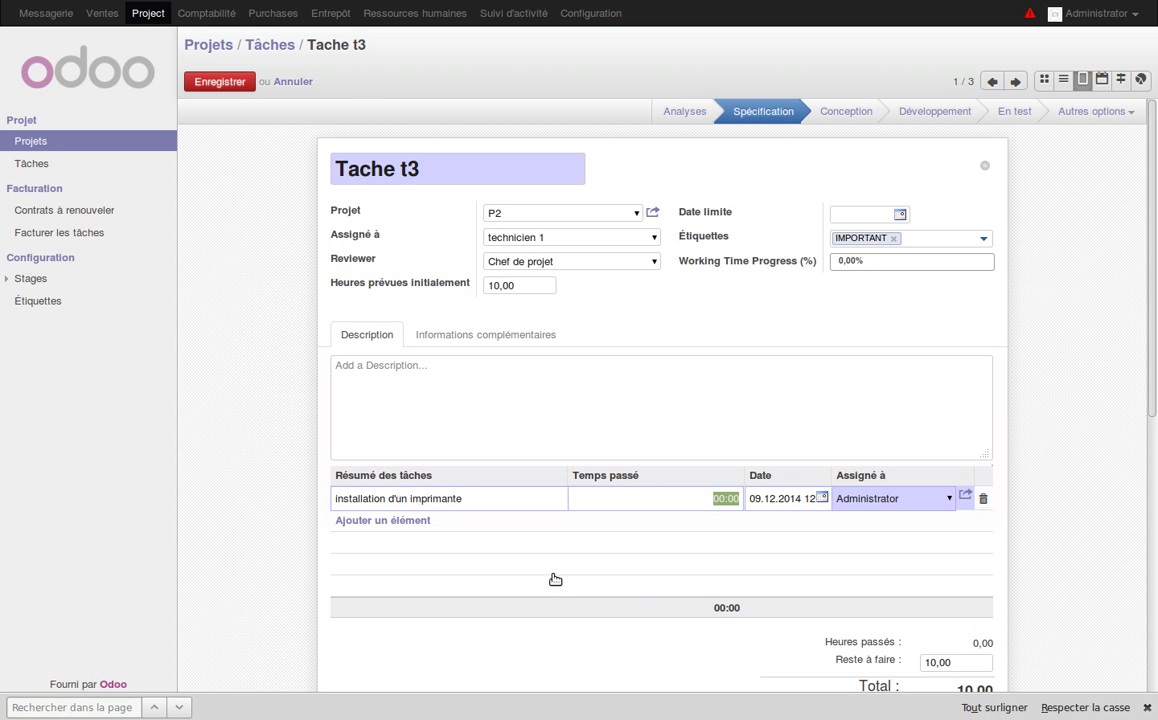
{"action": "type", "text": "3"}
{"action": "key", "text": "Tab"}
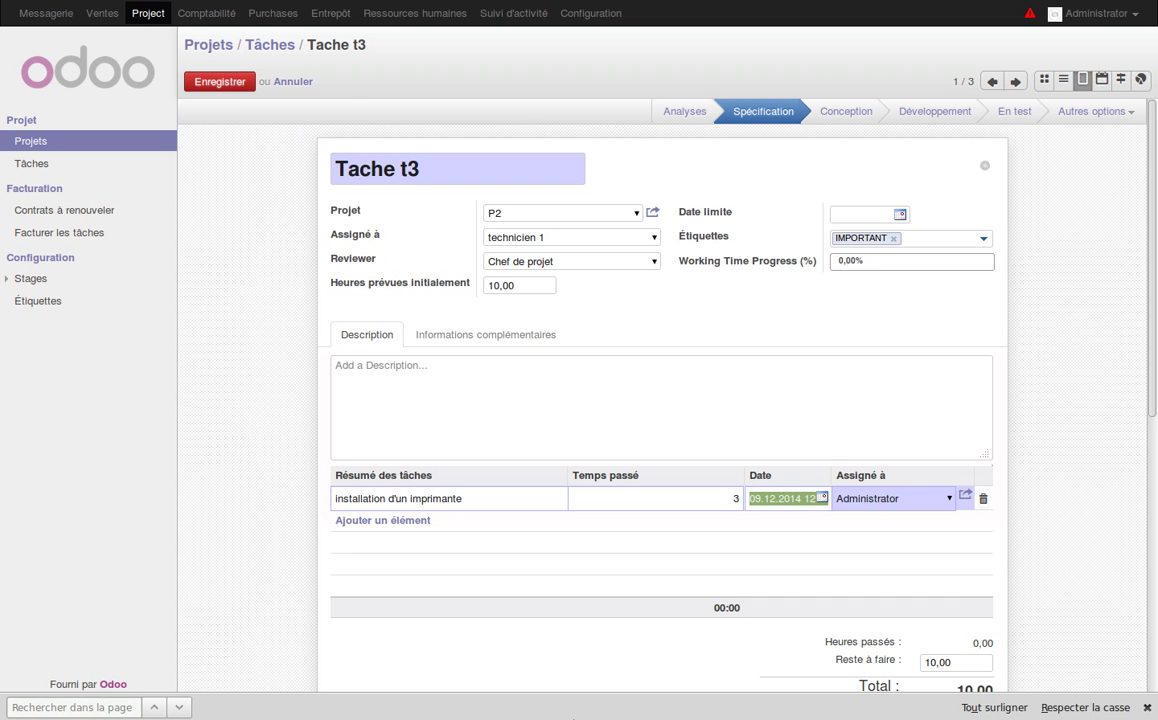
{"action": "type", "text": "08"}
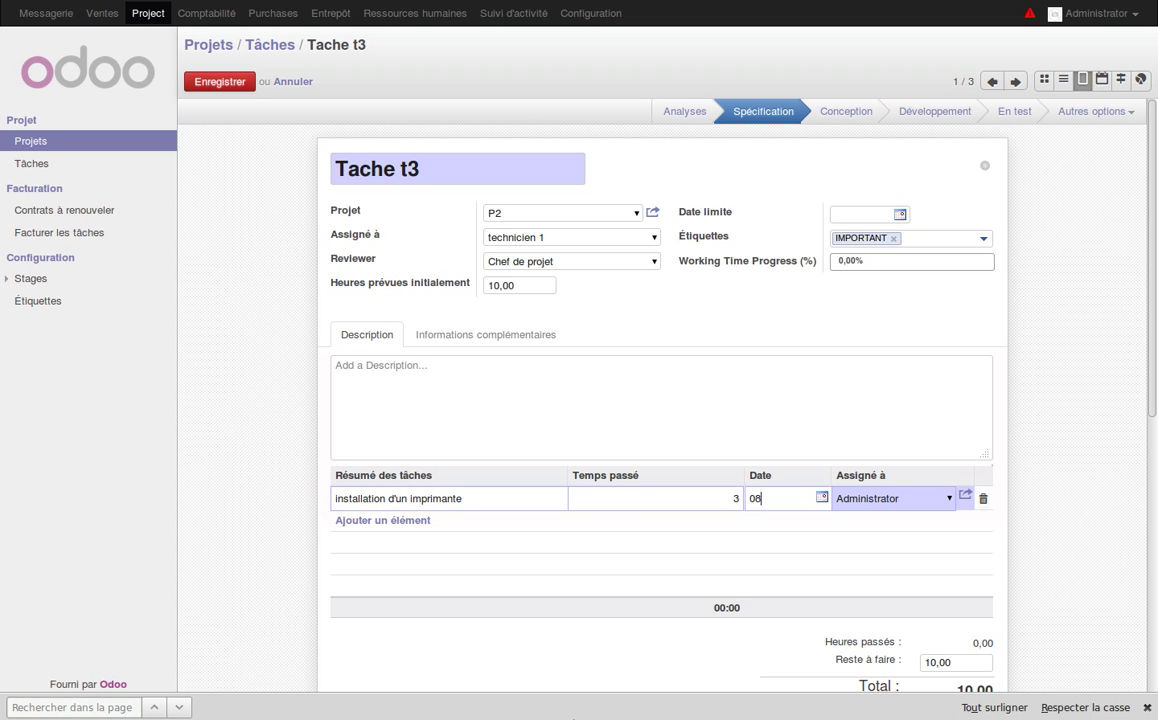
{"action": "key", "text": "Tab"}
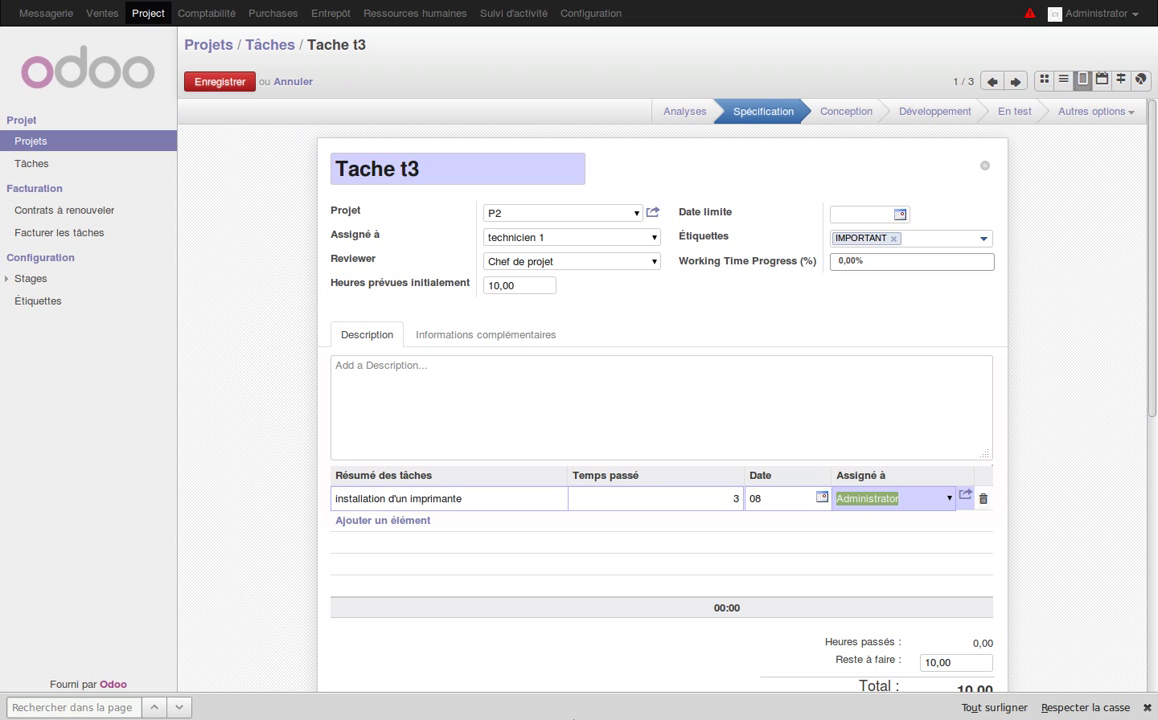
{"action": "type", "text": "tec"}
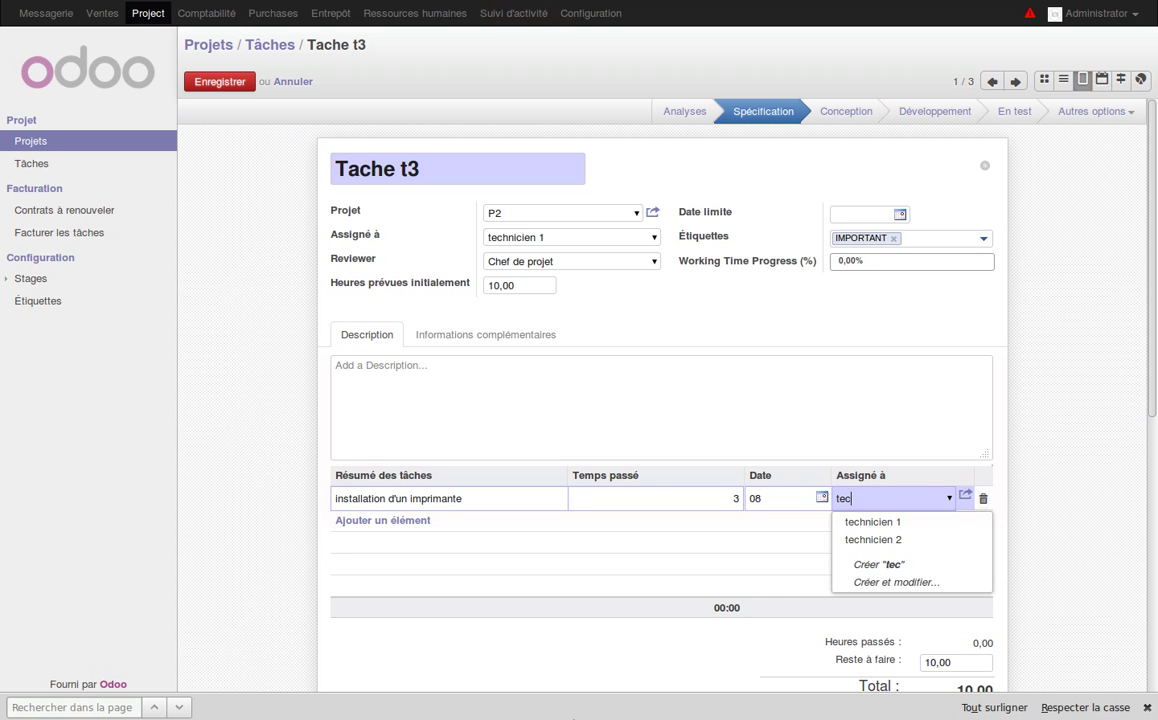
{"action": "key", "text": "Return"}
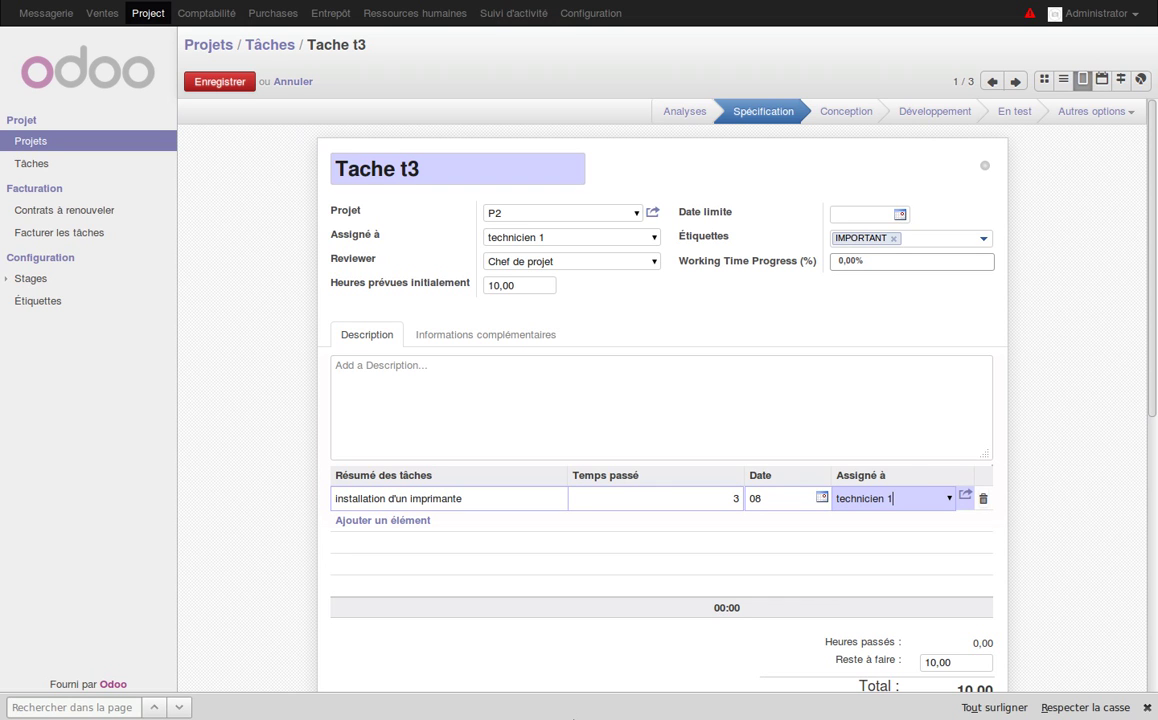
{"action": "key", "text": "Return"}
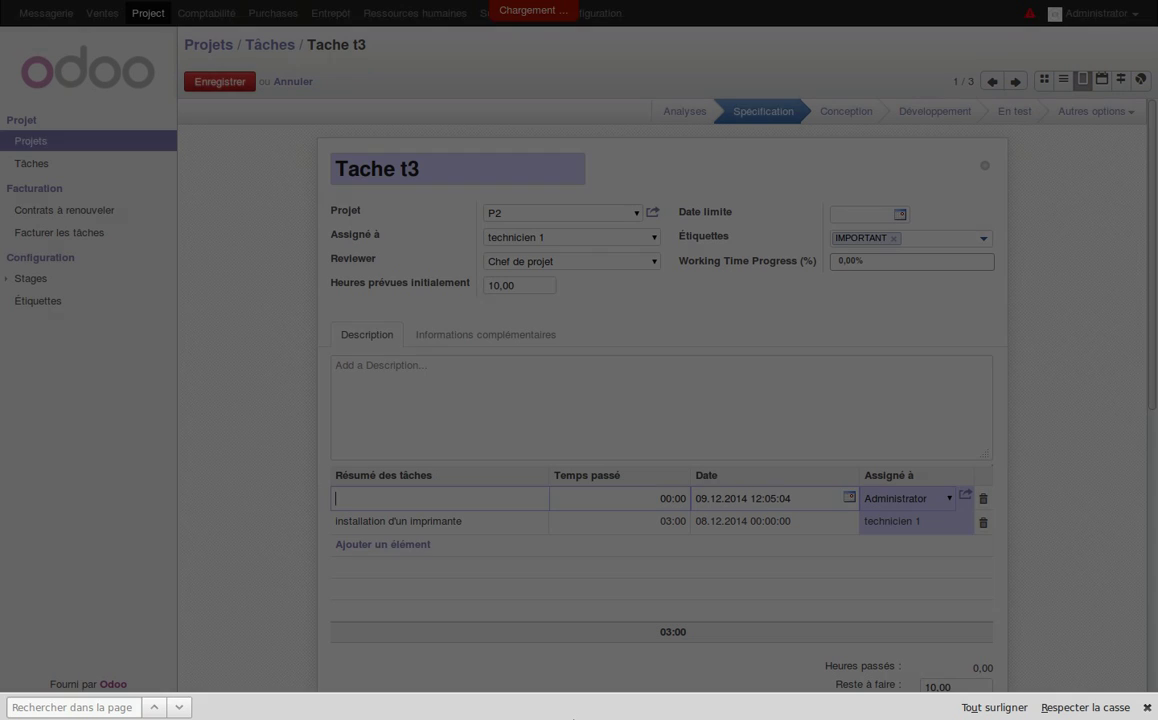
Step: Add a second work line "travux" with 4 hours spent, keeping the default date and assigning it to technicien 1
{"action": "type", "text": "travux"}
{"action": "key", "text": "Tab"}
{"action": "type", "text": "4"}
{"action": "key", "text": "Tab"}
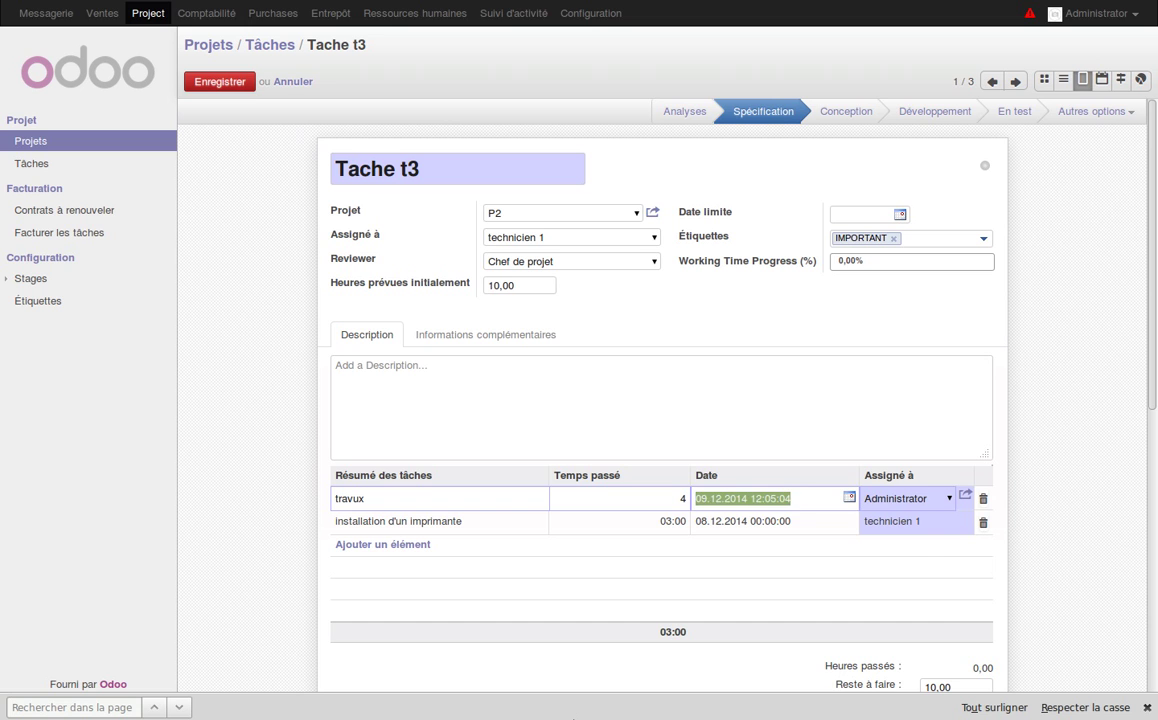
{"action": "key", "text": "Tab"}
{"action": "type", "text": "tech"}
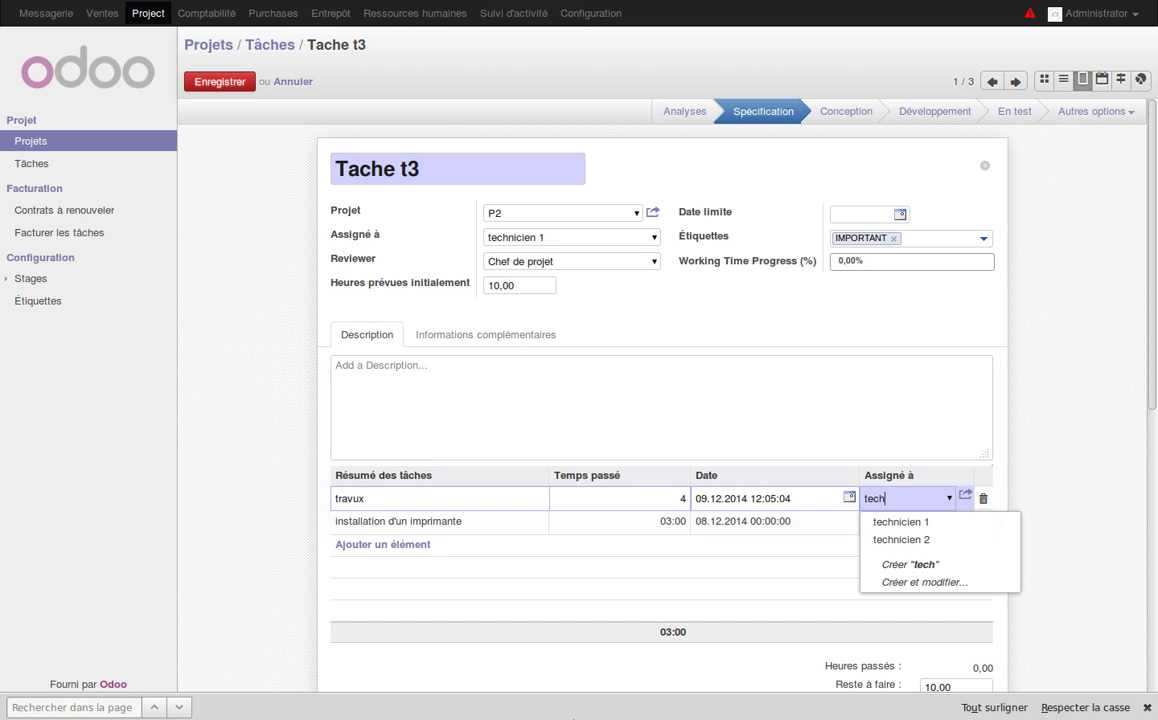
{"action": "key", "text": "Down"}
{"action": "key", "text": "Return"}
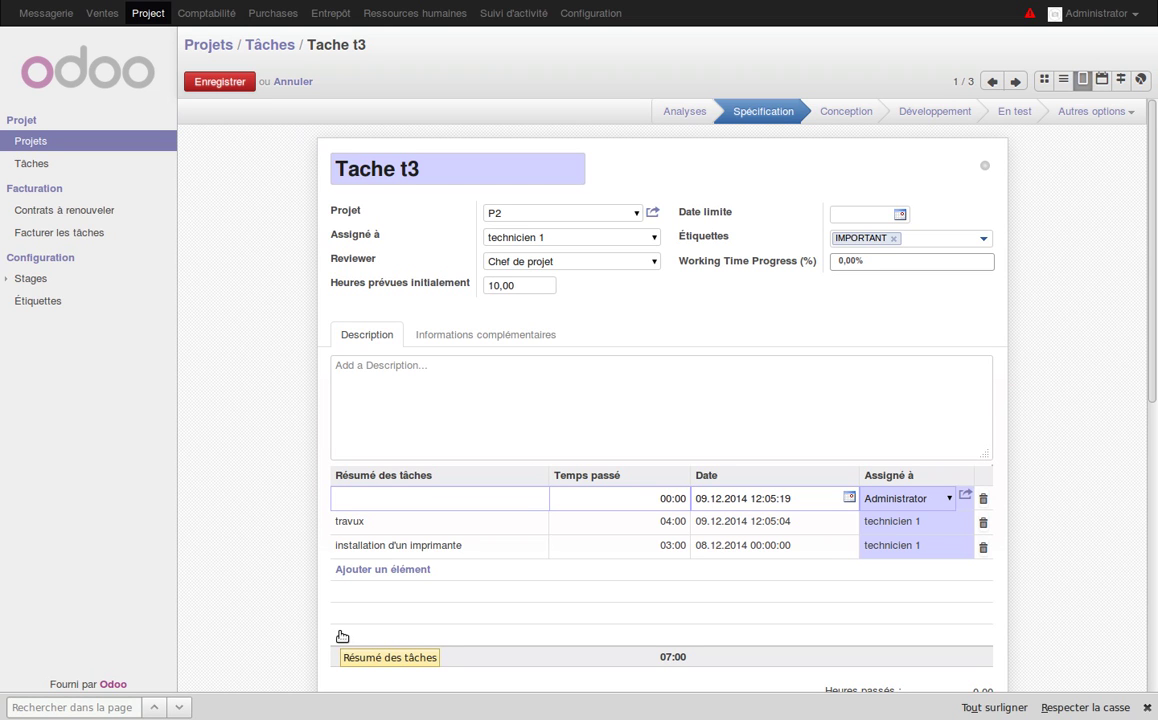
Step: Add a third work line "travaux" with 2 hours spent on 08.12.2014, try to assign it to expert, and save the task
{"action": "type", "text": "travaue"}
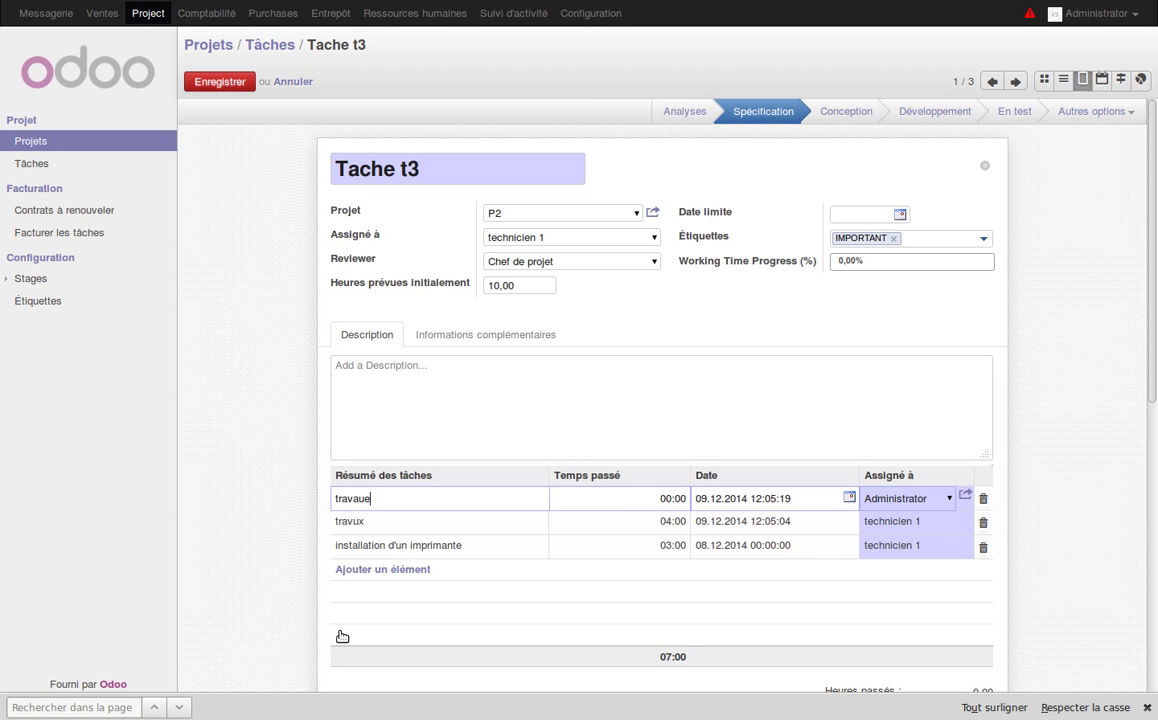
{"action": "key", "text": "BackSpace"}
{"action": "type", "text": "x"}
{"action": "key", "text": "Tab"}
{"action": "type", "text": "2"}
{"action": "key", "text": "Tab"}
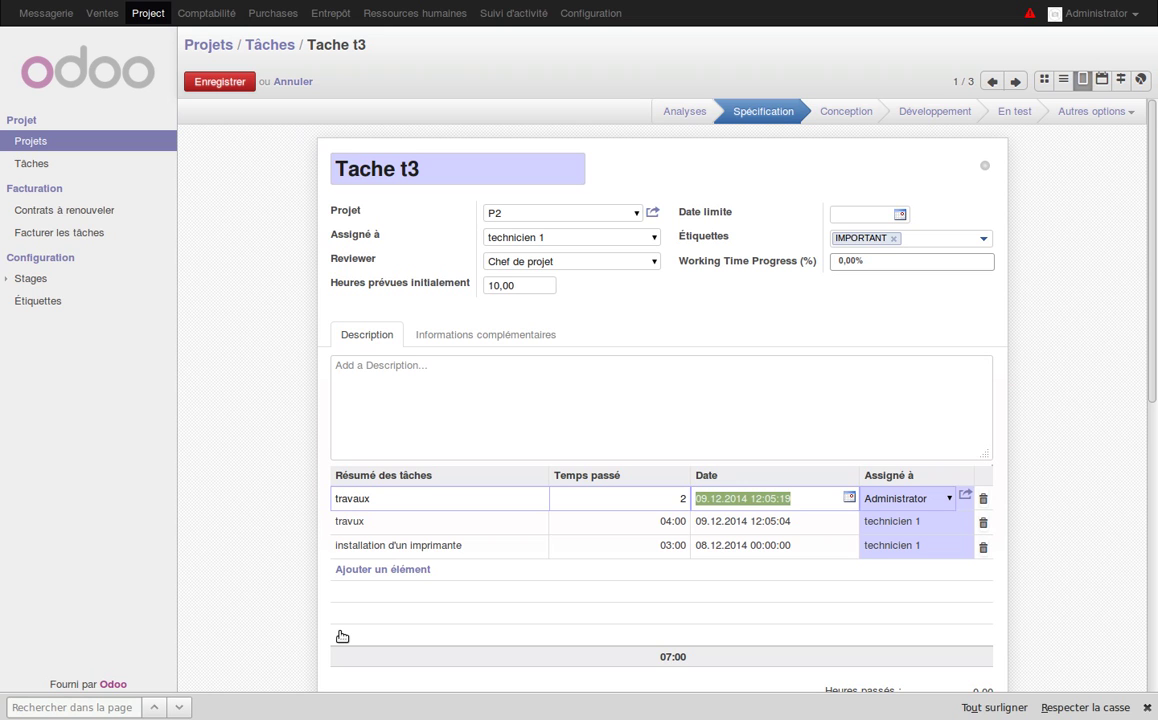
{"action": "type", "text": "08"}
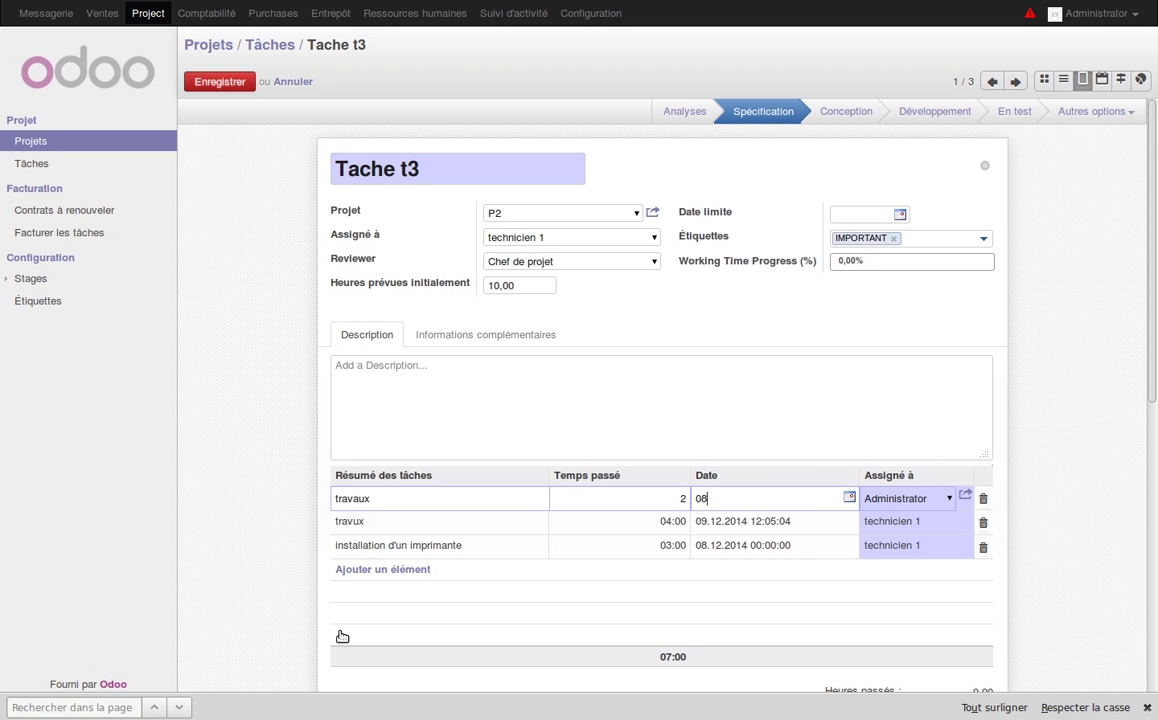
{"action": "key", "text": "Tab"}
{"action": "type", "text": "exc"}
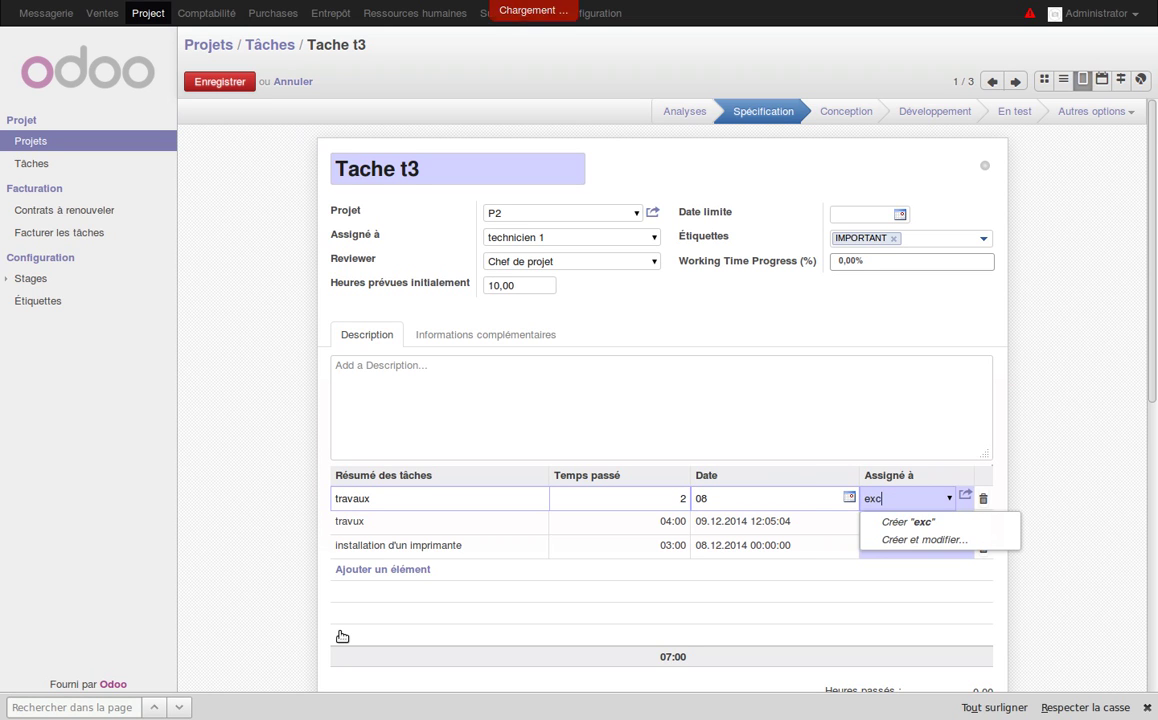
{"action": "key", "text": "BackSpace"}
{"action": "type", "text": "pert"}
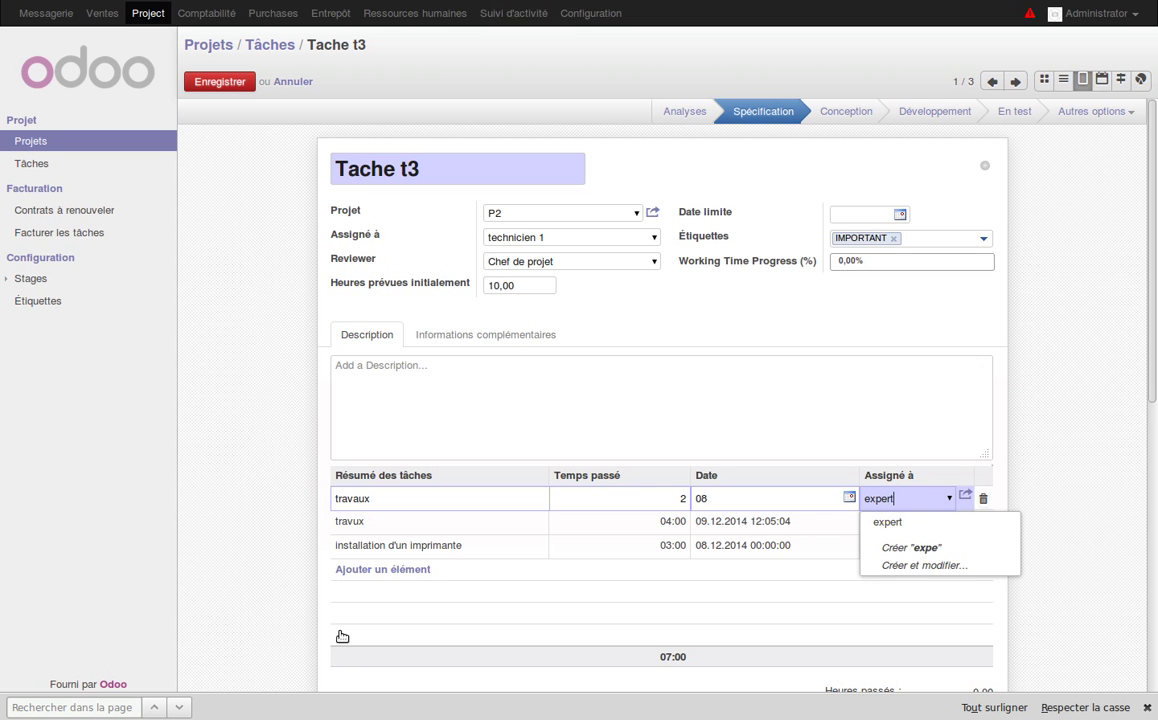
{"action": "key", "text": "Return"}
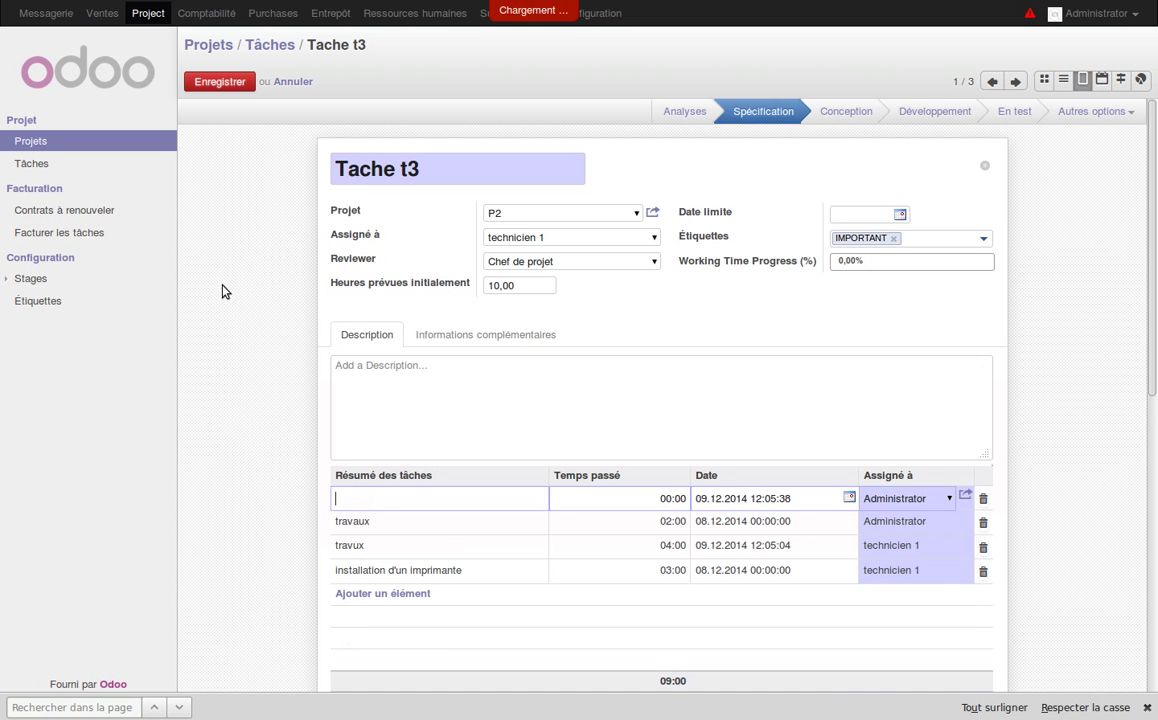
{"action": "left_click", "coordinate": [200, 79]}
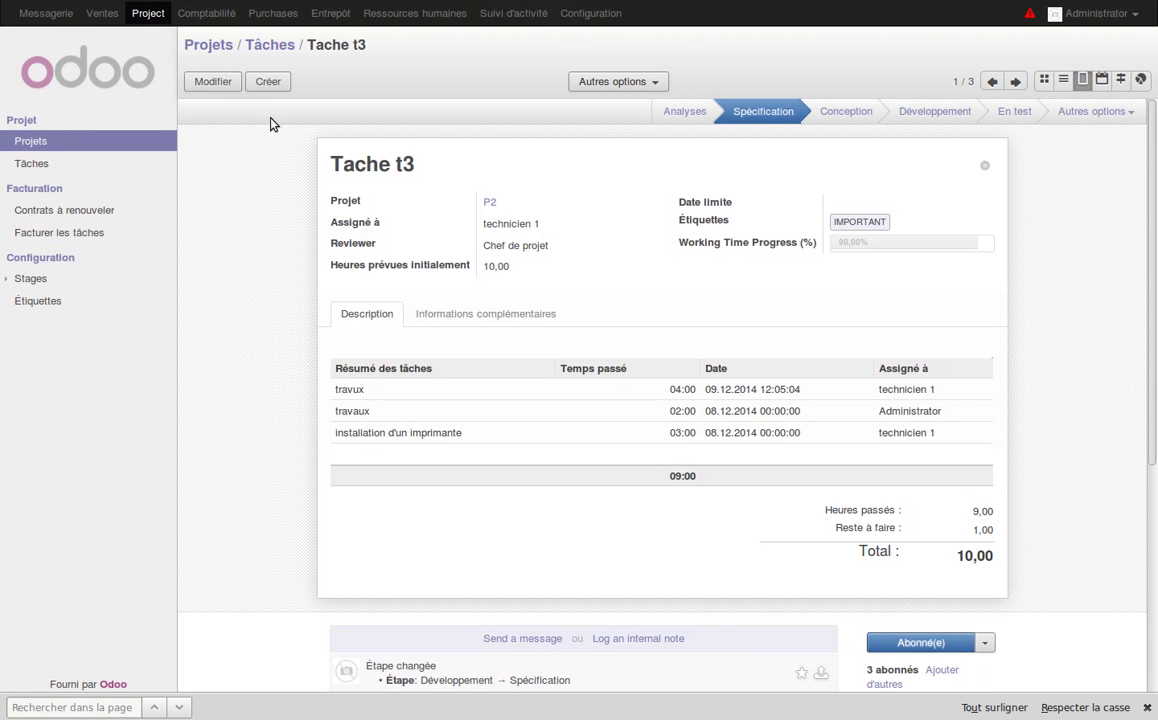
Step: Correct the summary of the 4-hour work line to "travaux" and save the task
{"action": "left_click", "coordinate": [214, 83]}
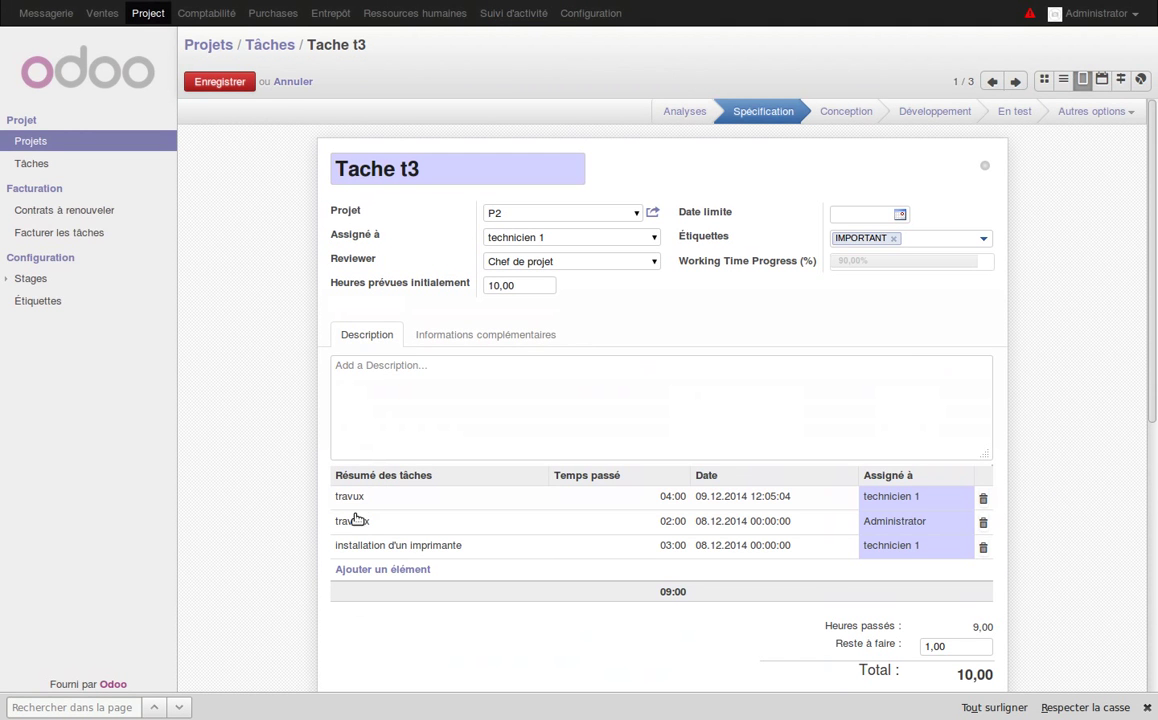
{"action": "left_click", "coordinate": [328, 499]}
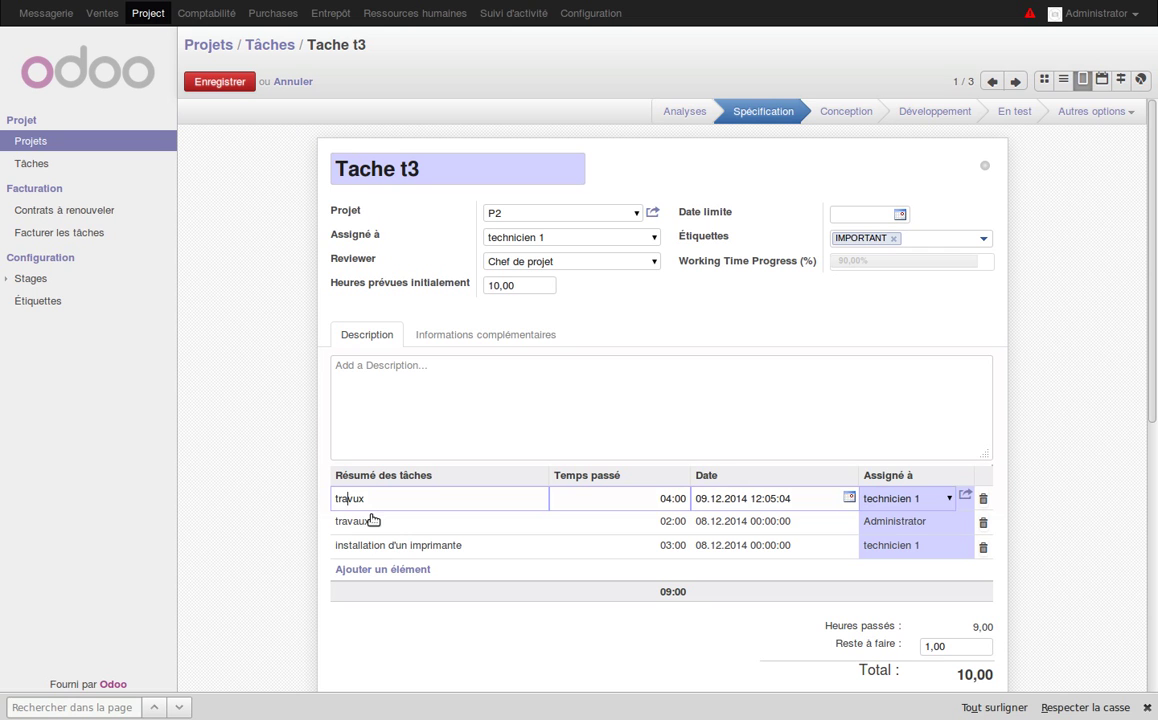
{"action": "type", "text": "a"}
{"action": "left_click", "coordinate": [225, 82]}
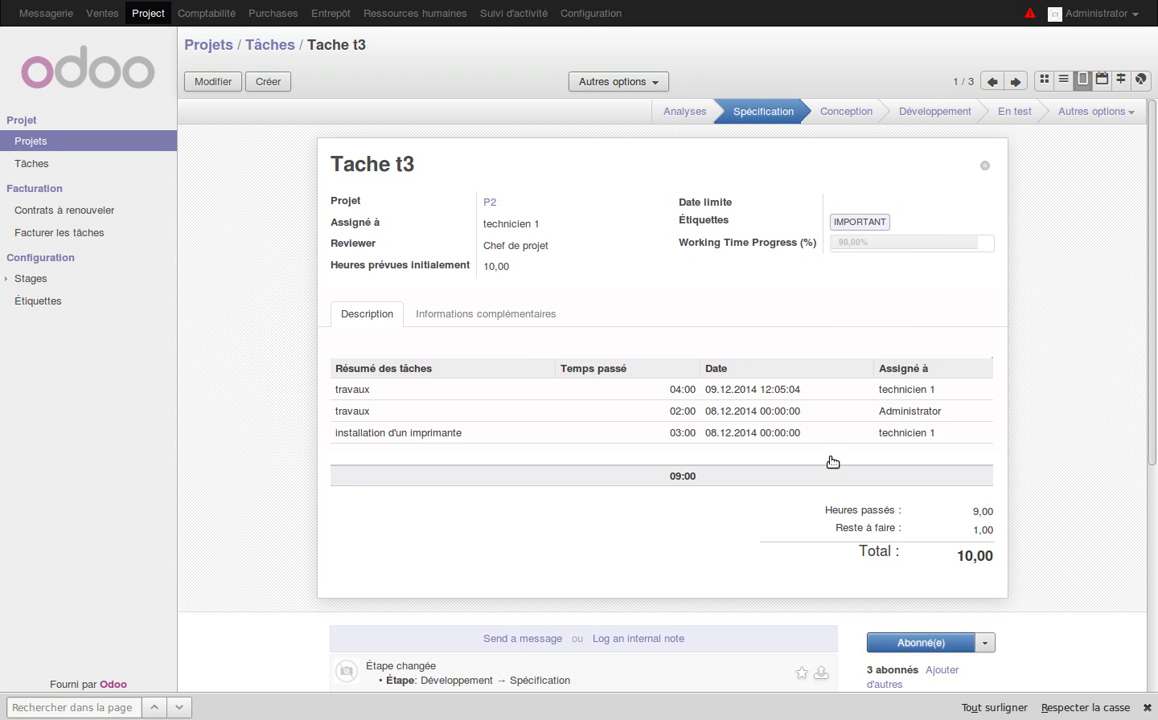
Step: Set the remaining hours (Reste à faire) of Tache t3 to 5 and save the task
{"action": "mouse_move", "coordinate": [833, 515]}
{"action": "left_click_drag", "start_coordinate": [974, 531], "coordinate": [997, 538]}
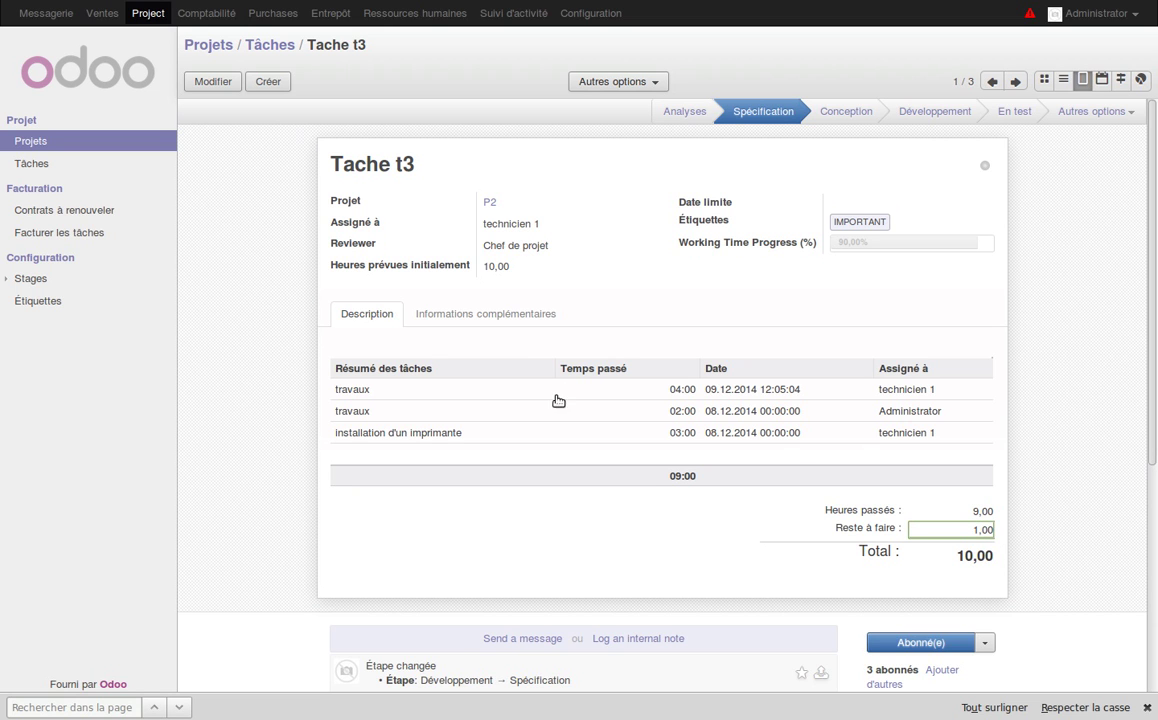
{"action": "left_click_drag", "start_coordinate": [509, 266], "coordinate": [497, 267]}
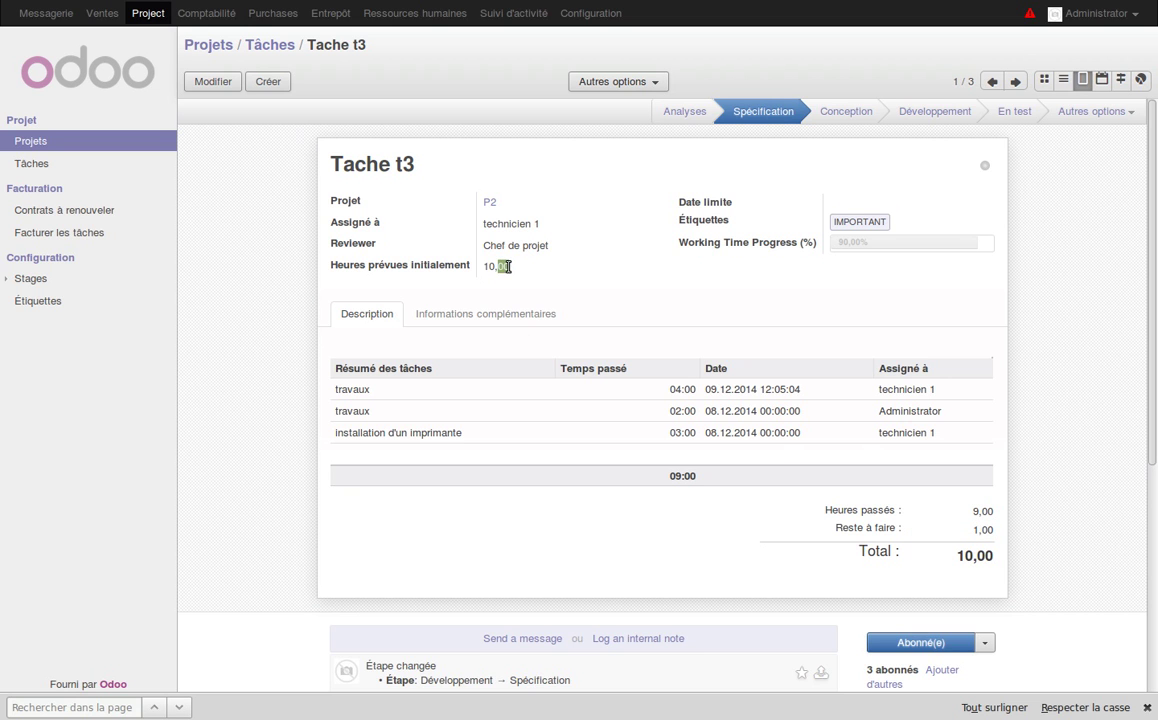
{"action": "left_click", "coordinate": [224, 88]}
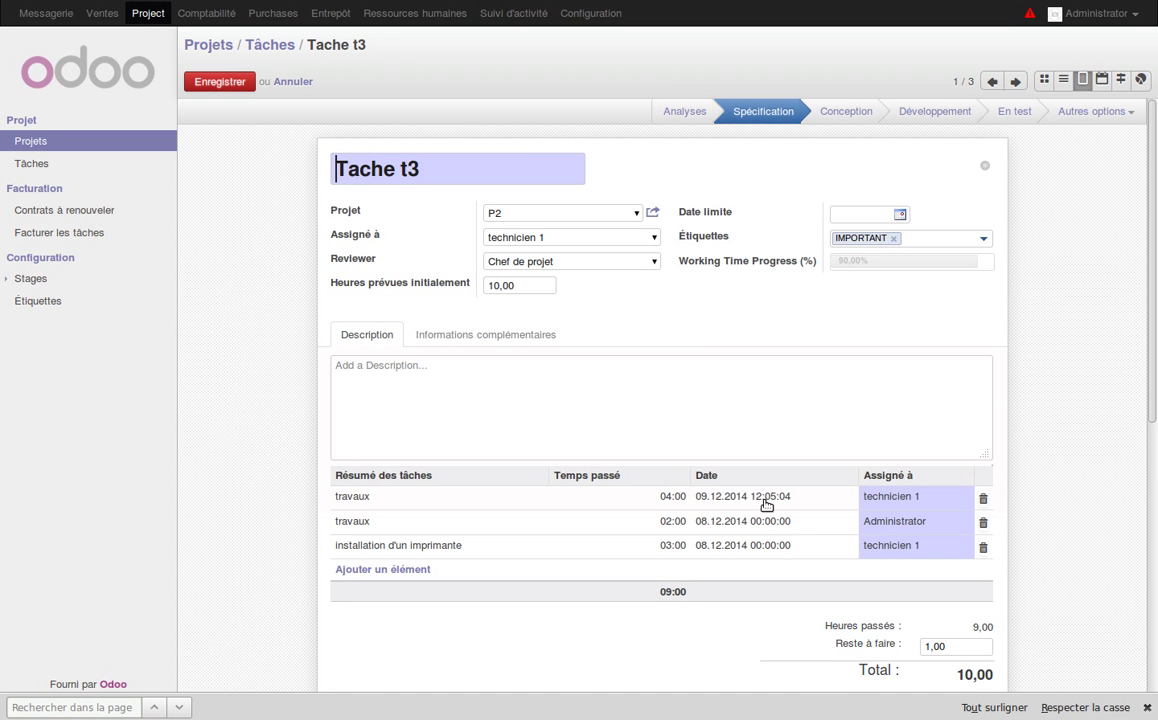
{"action": "left_click", "coordinate": [966, 647]}
{"action": "type", "text": "5"}
{"action": "left_click", "coordinate": [225, 84]}
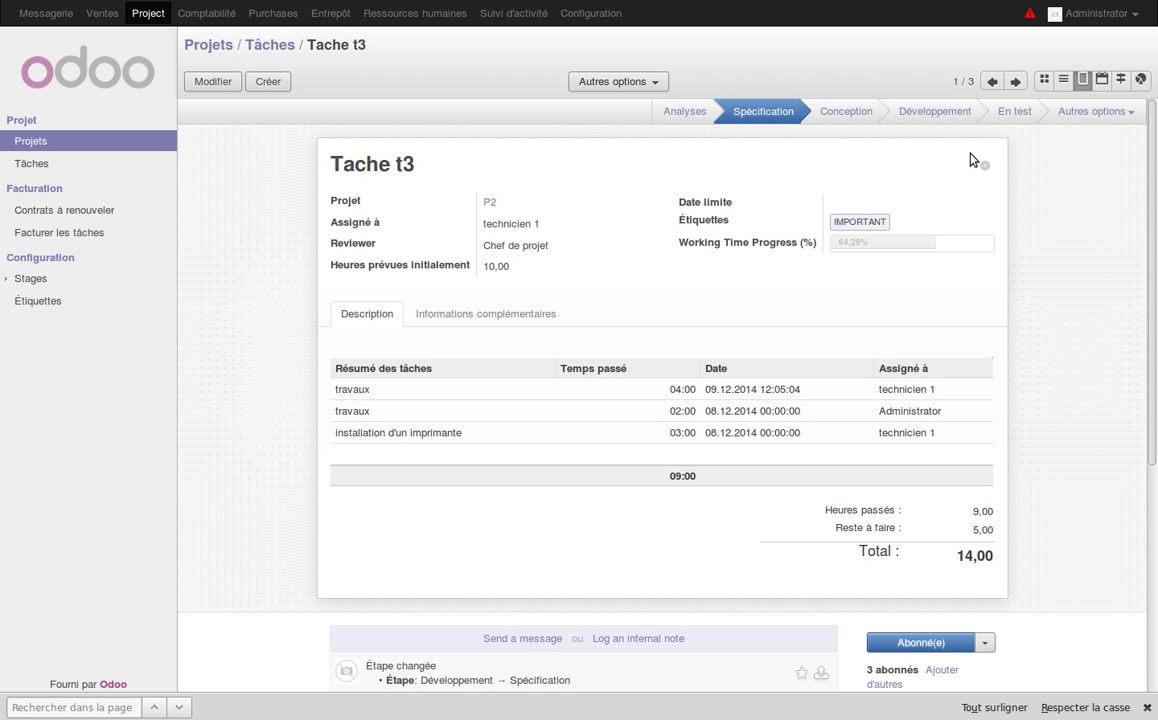
Step: Review the hours and progress of P2's tasks in a list, as well as the planned and total times in the project list
{"action": "left_click", "coordinate": [1062, 86]}
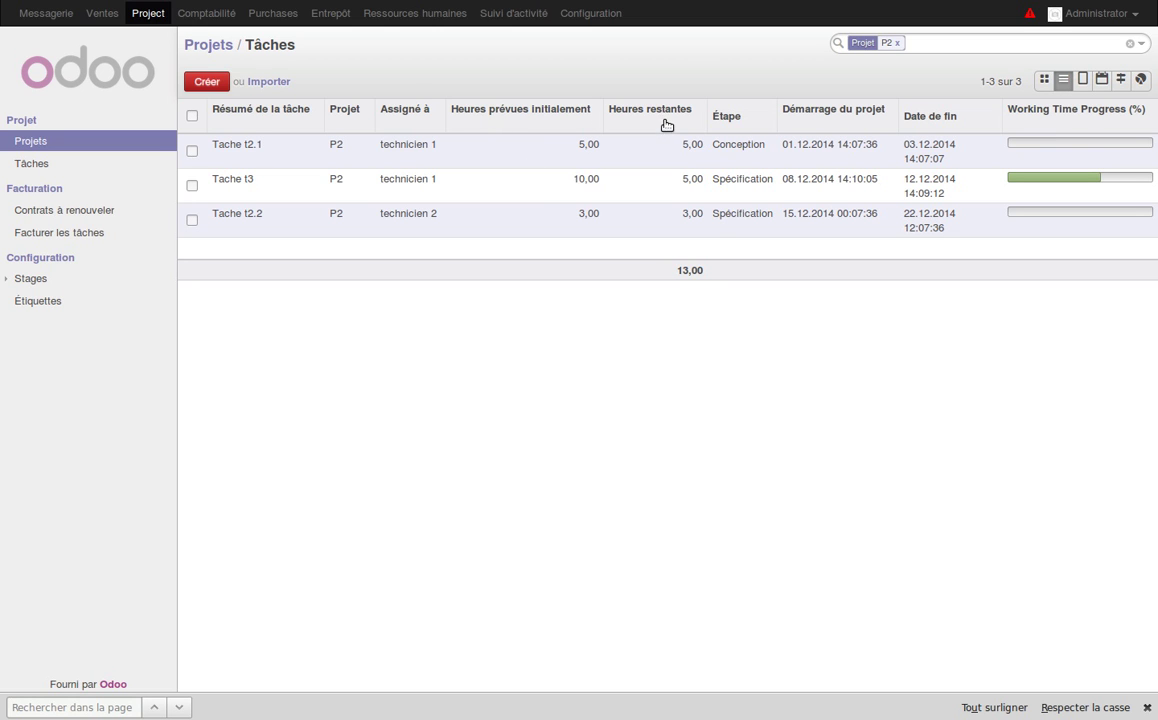
{"action": "left_click", "coordinate": [86, 150]}
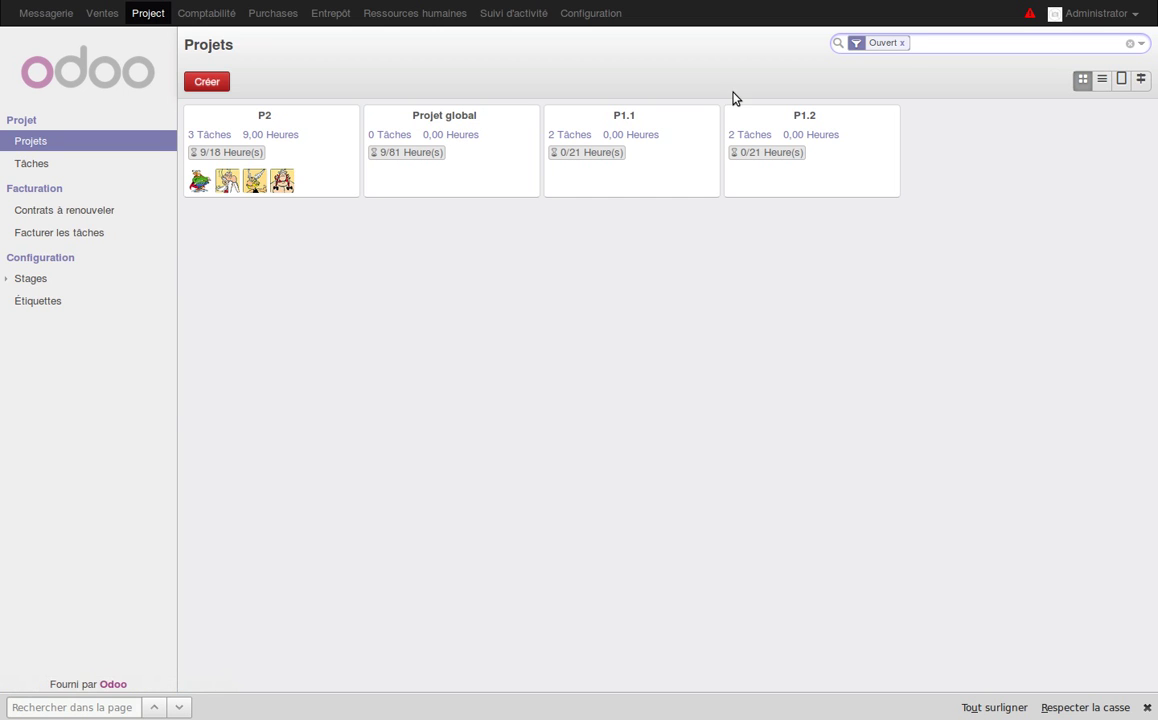
{"action": "left_click", "coordinate": [1103, 84]}
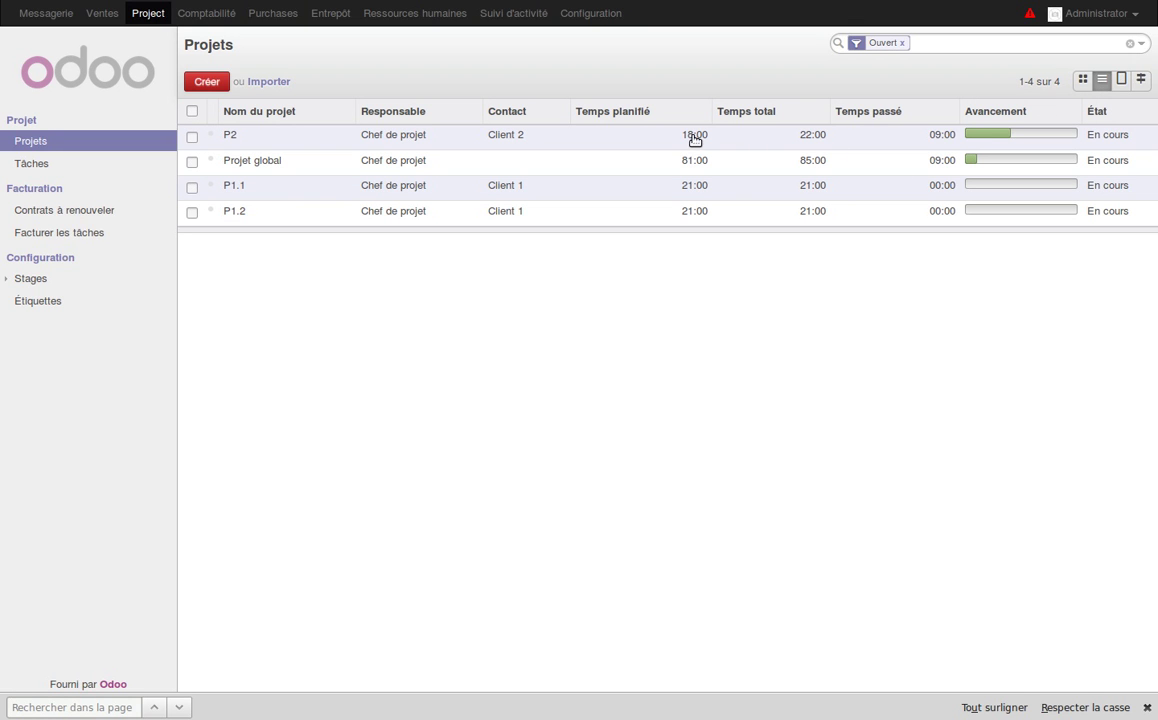
{"action": "mouse_move", "coordinate": [695, 140]}
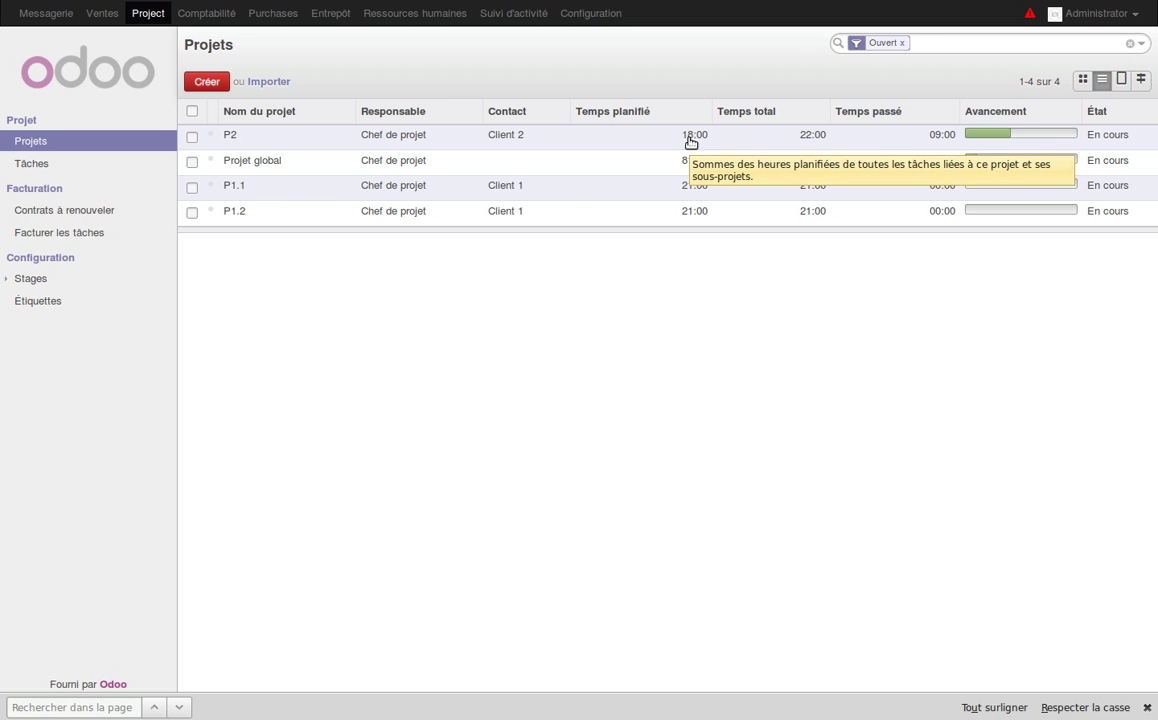
{"action": "mouse_move", "coordinate": [791, 134]}
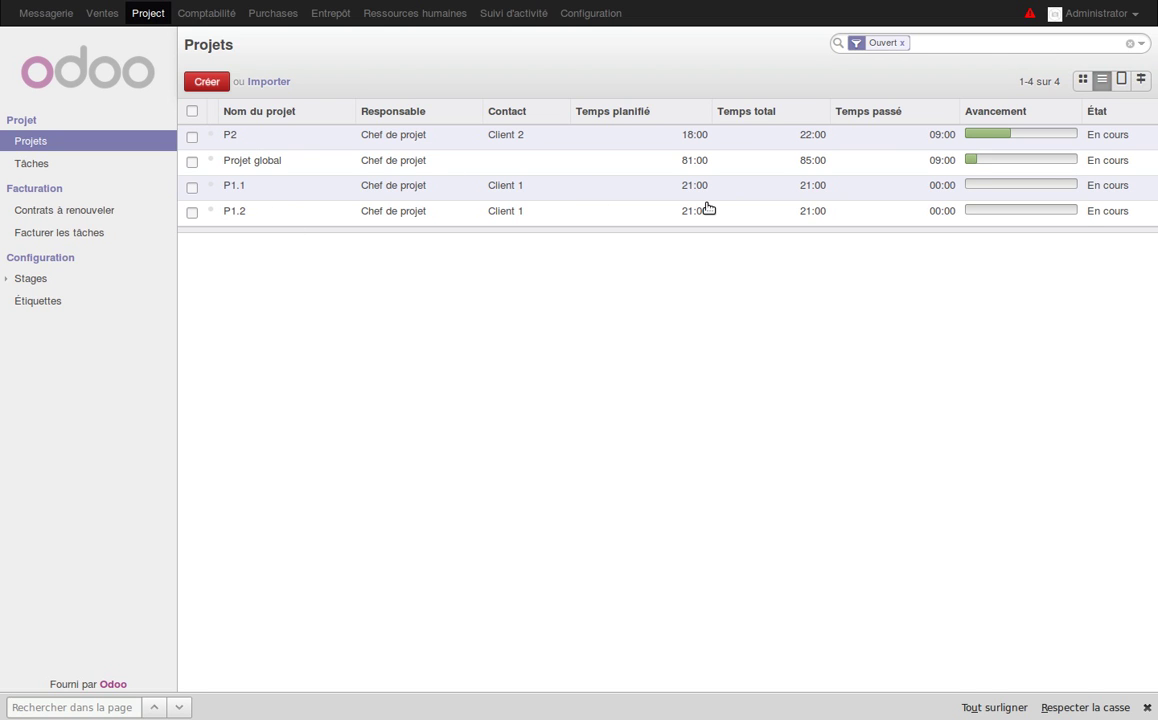
Step: Compare the planned, total and spent times of the open projects, and open the record of project P2
{"action": "mouse_move", "coordinate": [707, 208]}
{"action": "mouse_move", "coordinate": [809, 175]}
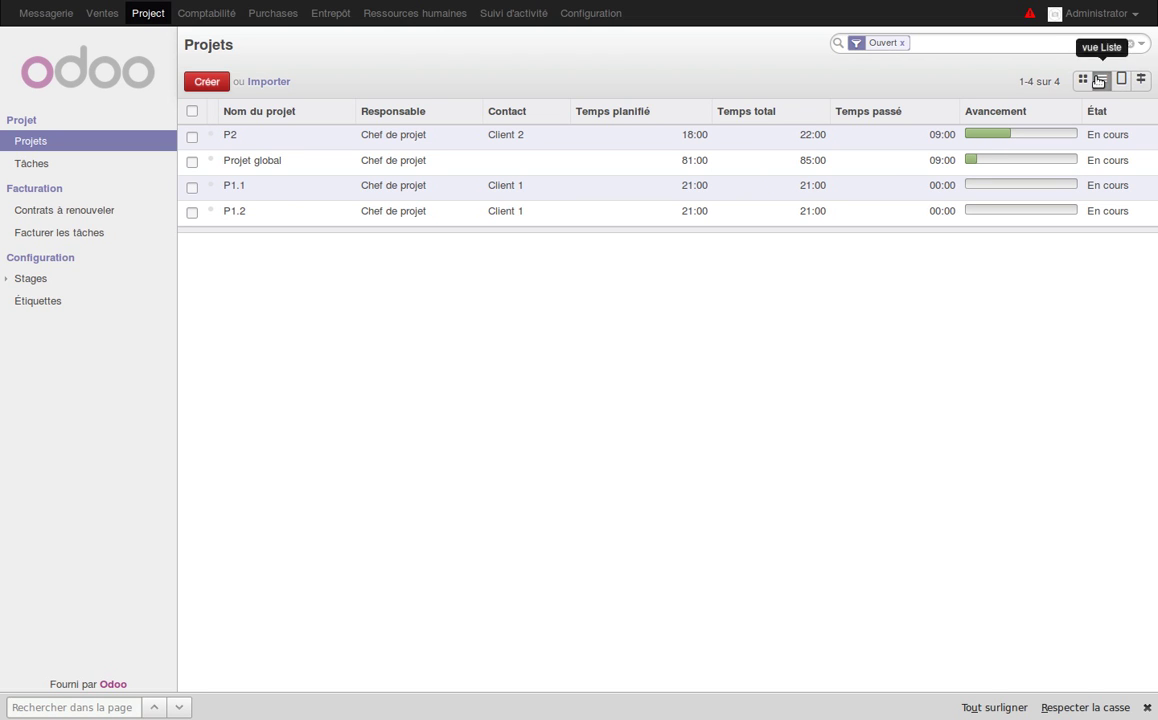
{"action": "mouse_move", "coordinate": [743, 136]}
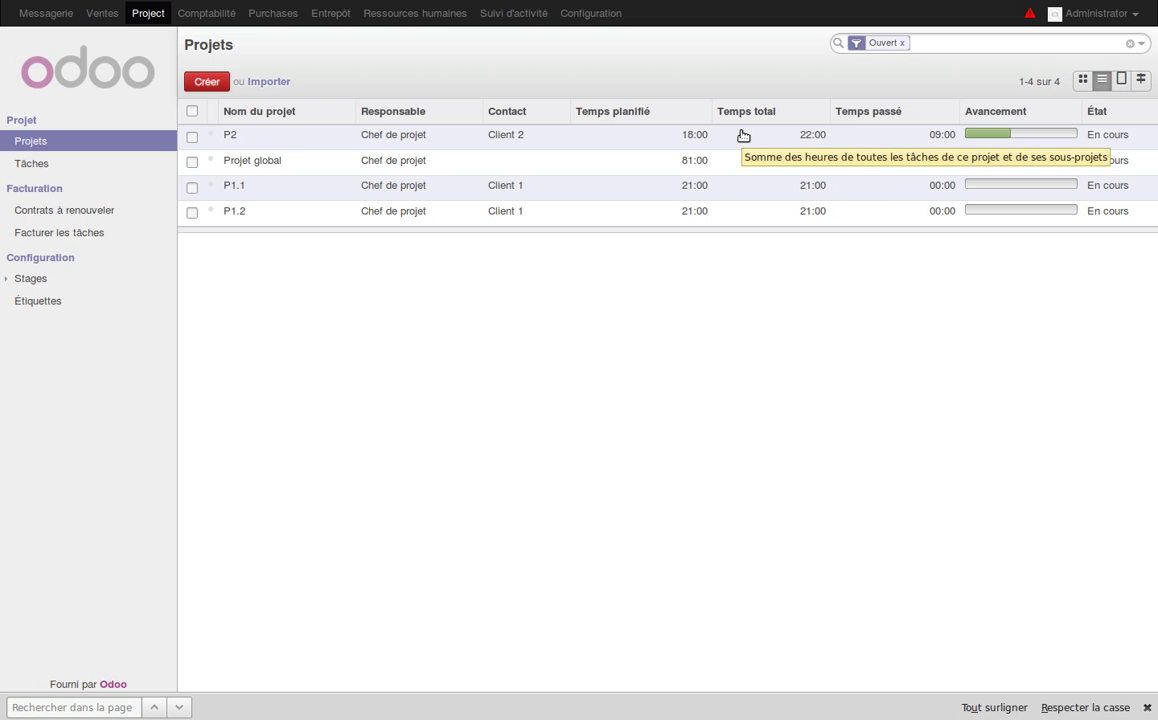
{"action": "left_click", "coordinate": [408, 141]}
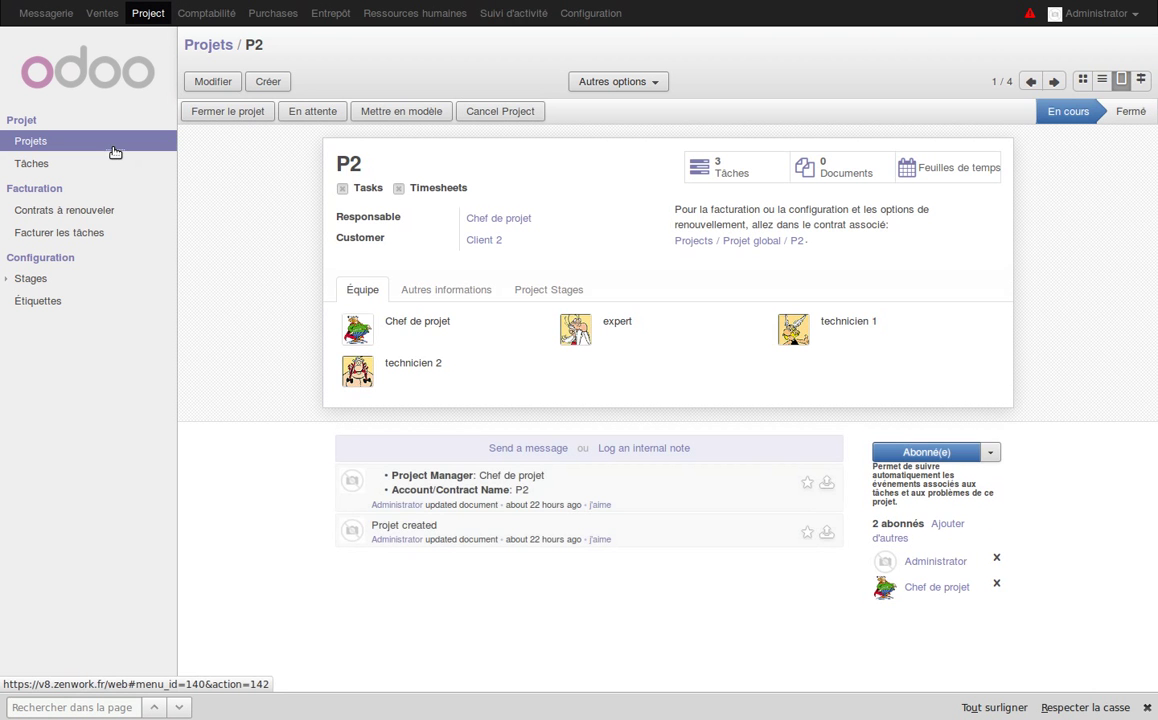
Step: Add a work line "travaux" with 5 hours spent to Tache 1.1 of project P1.1
{"action": "left_click", "coordinate": [115, 150]}
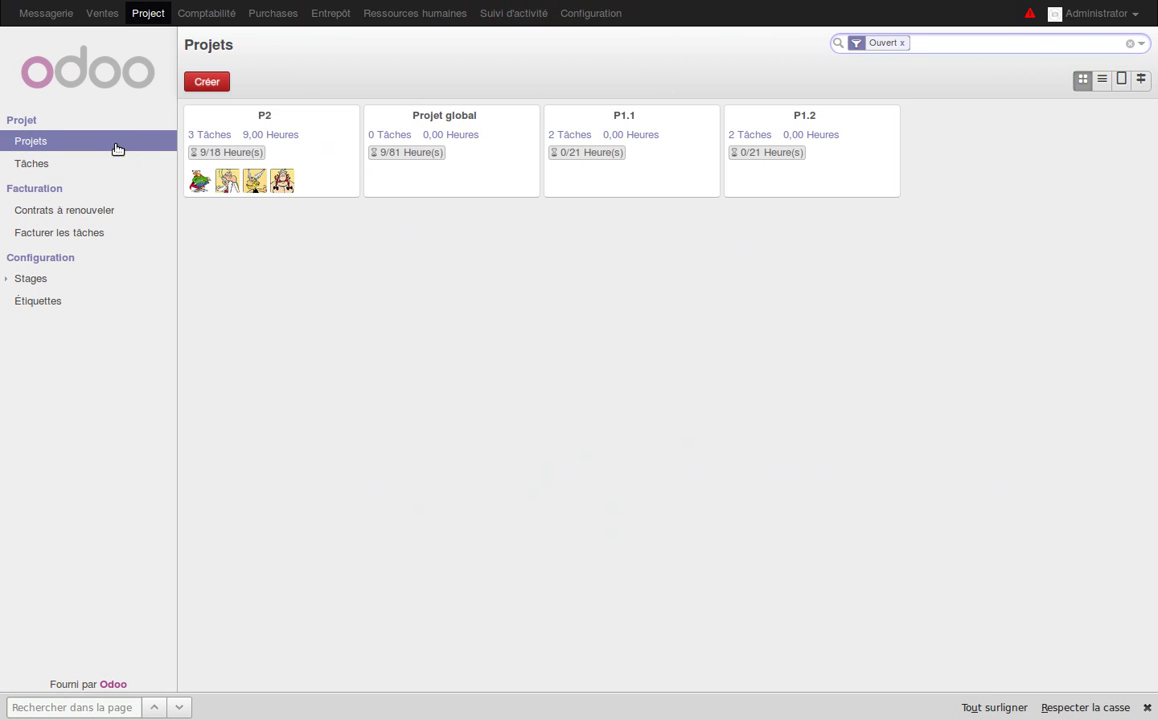
{"action": "left_click", "coordinate": [622, 120]}
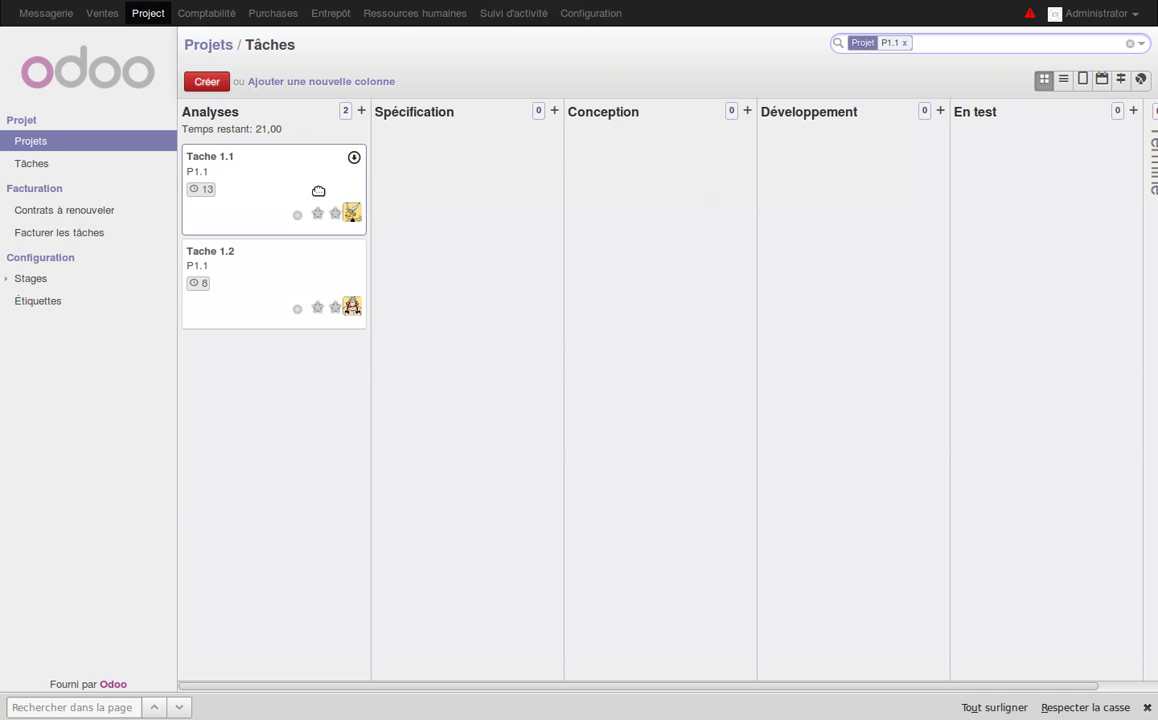
{"action": "left_click", "coordinate": [209, 162]}
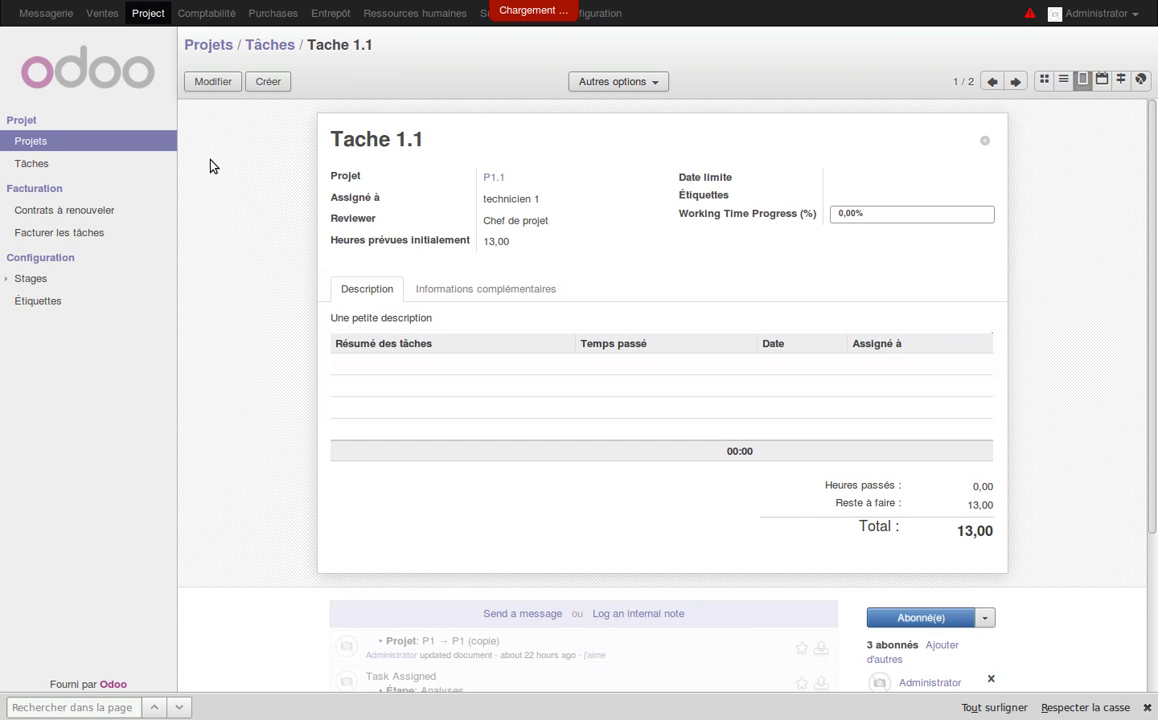
{"action": "left_click", "coordinate": [219, 85]}
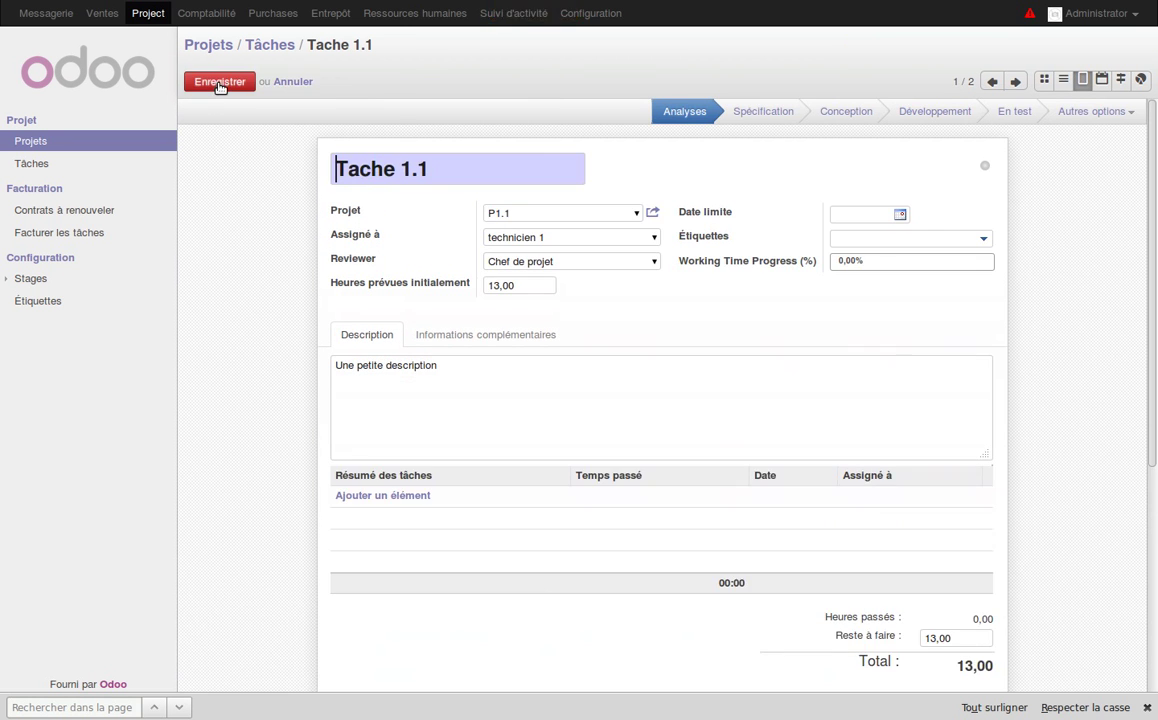
{"action": "left_click", "coordinate": [397, 496]}
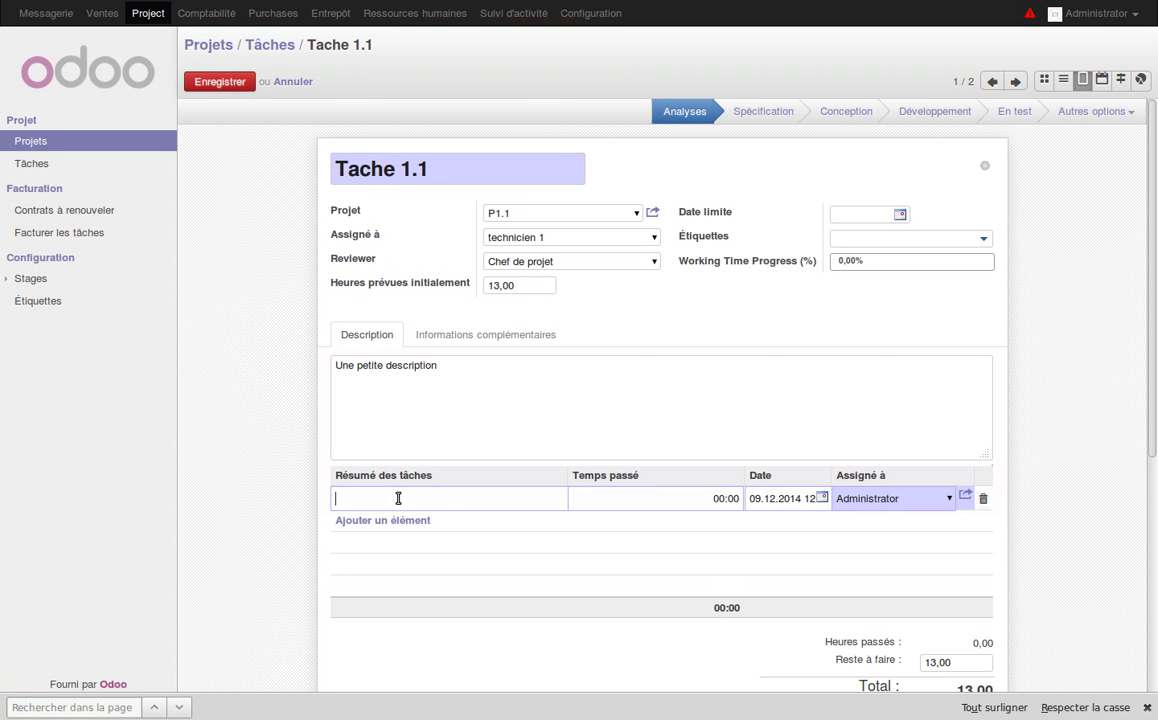
{"action": "type", "text": "travaux"}
{"action": "key", "text": "Tab"}
{"action": "type", "text": "5"}
Step: Assign the new work line of Tache 1.1 to technicien 1 and save the task
{"action": "key", "text": "Tab"}
{"action": "key", "text": "Tab"}
{"action": "type", "text": "tec"}
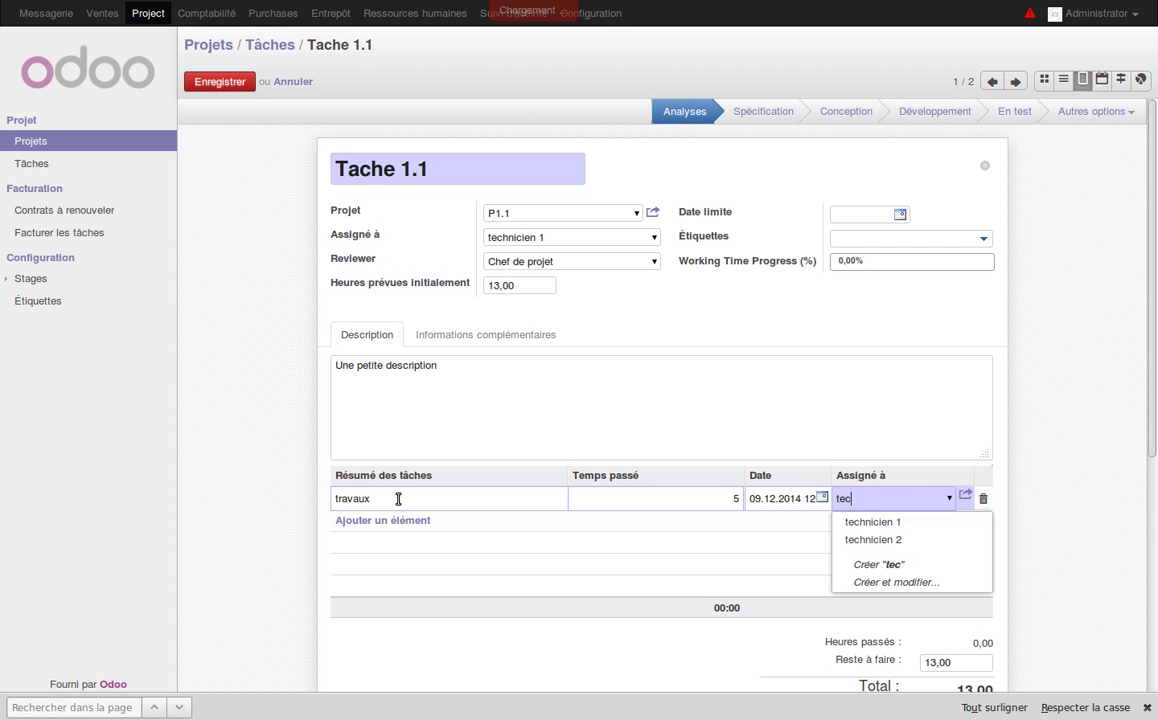
{"action": "key", "text": "Down"}
{"action": "key", "text": "Return"}
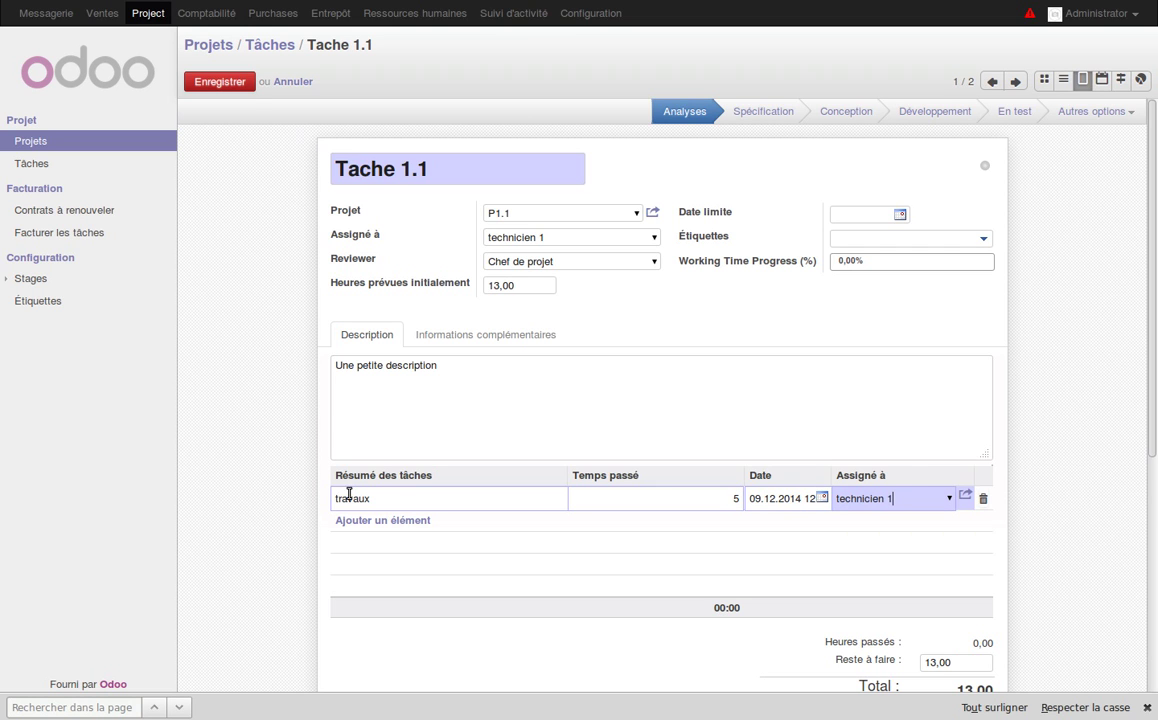
{"action": "left_click", "coordinate": [239, 82]}
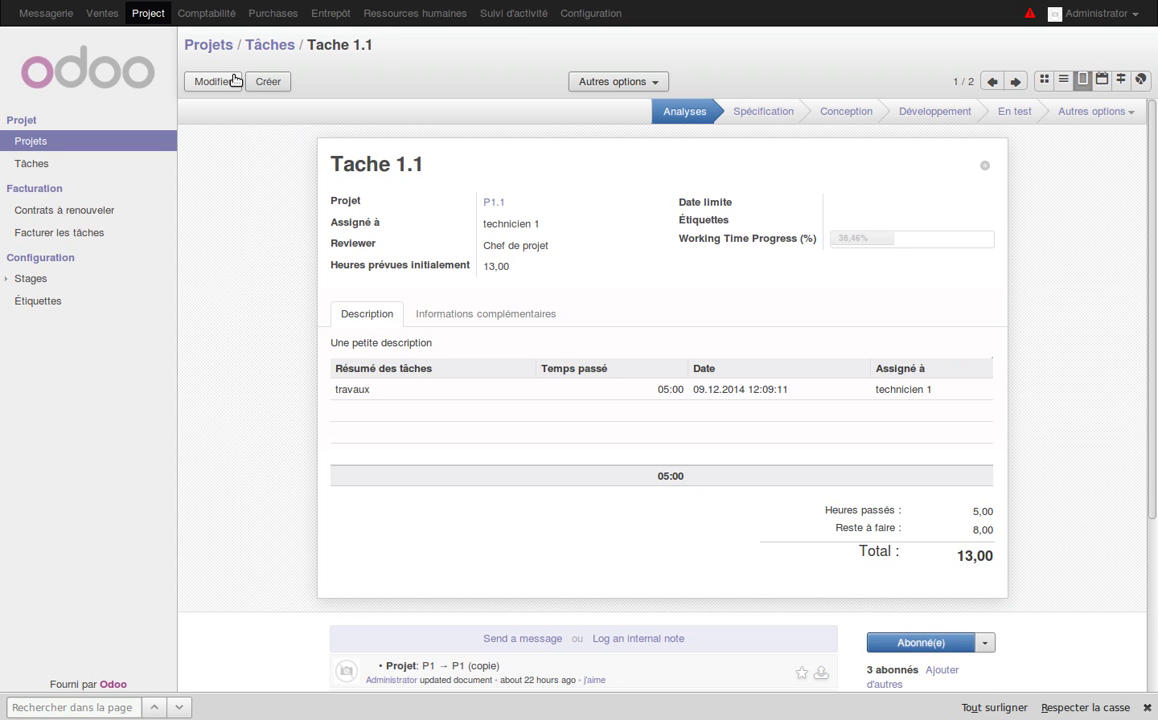
Step: Create the current attendance timesheet (Feuille de Présence) for employee technicien 1 and save it
{"action": "left_click", "coordinate": [398, 13]}
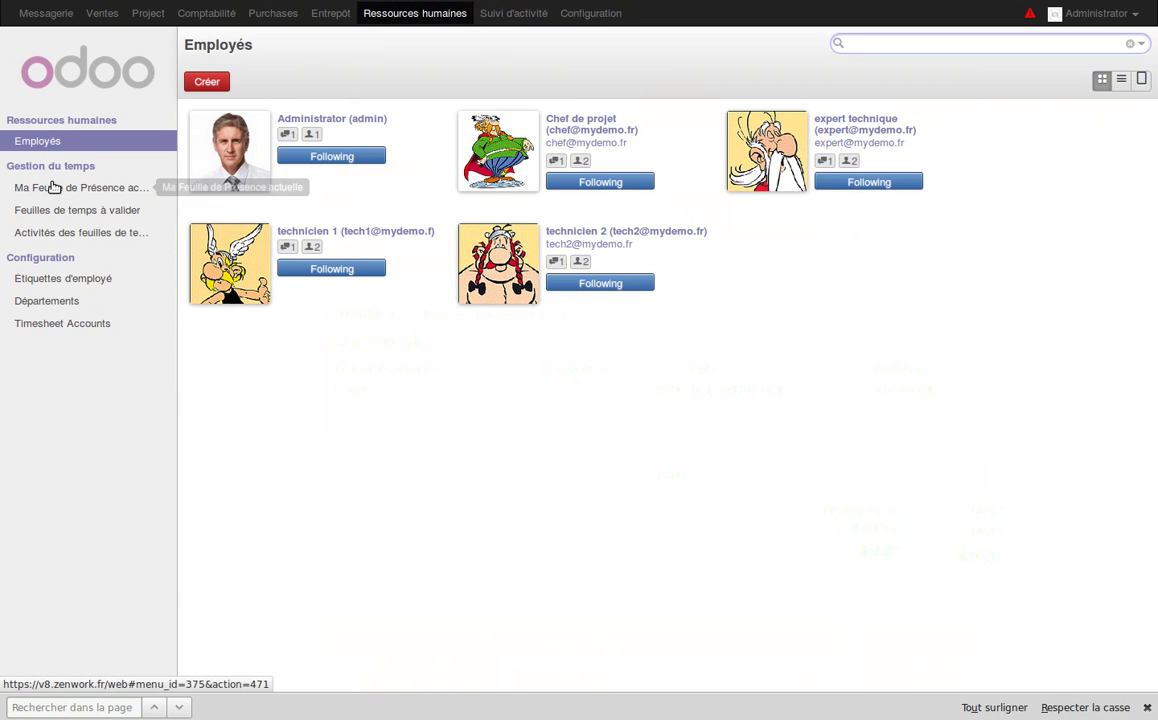
{"action": "left_click", "coordinate": [75, 190]}
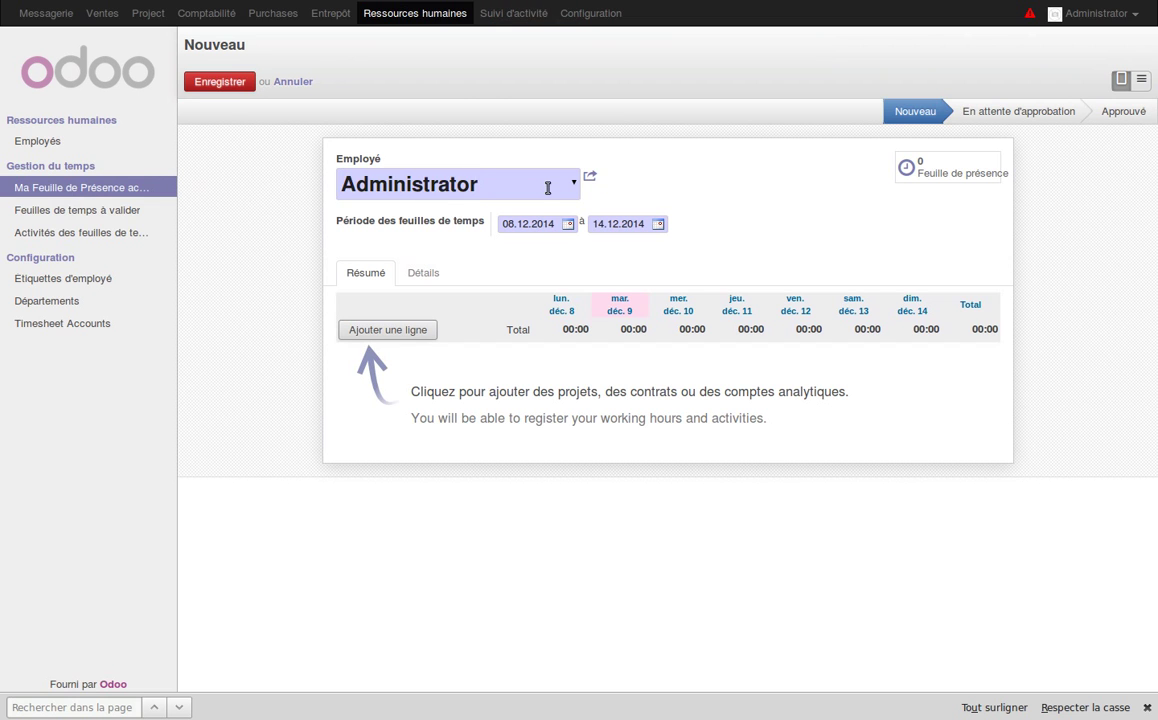
{"action": "double_click", "coordinate": [526, 185]}
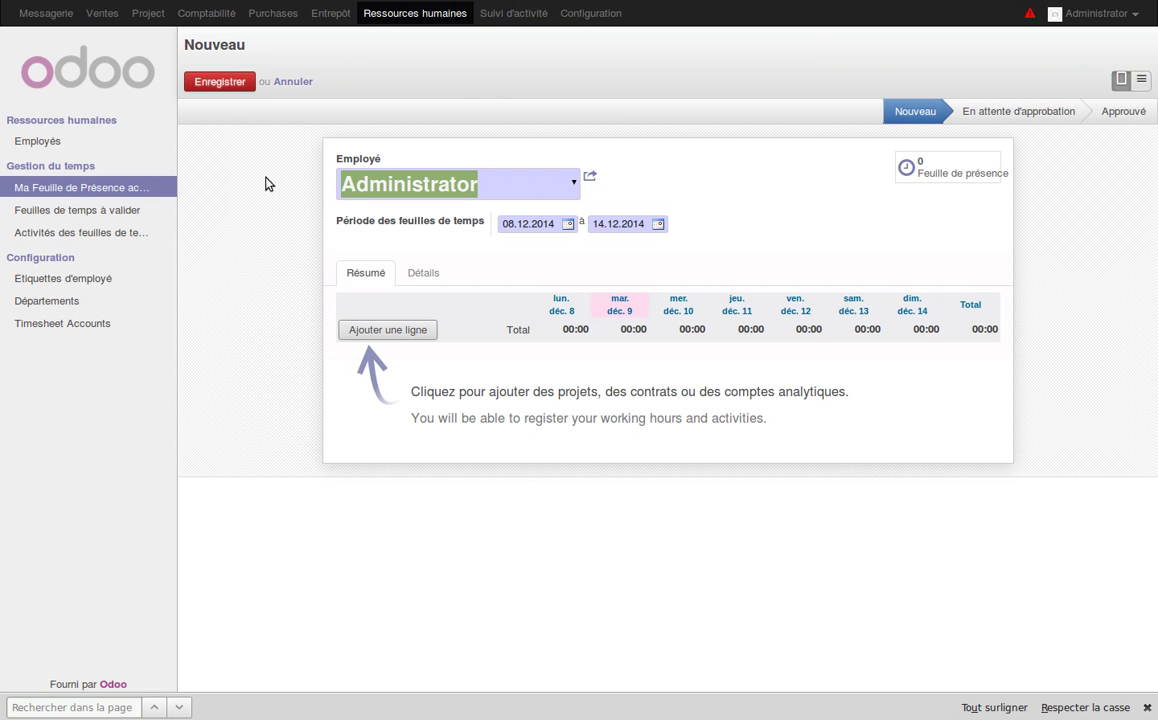
{"action": "key", "text": "BackSpace"}
{"action": "type", "text": "te"}
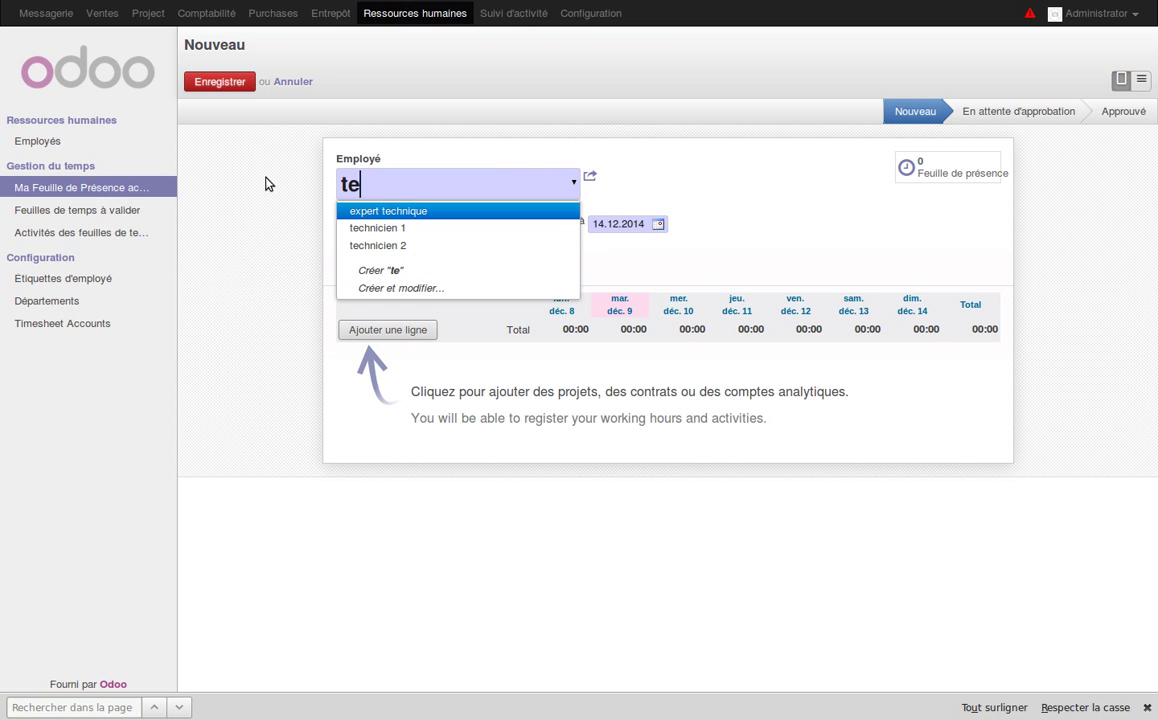
{"action": "key", "text": "Down"}
{"action": "key", "text": "Return"}
{"action": "left_click", "coordinate": [237, 88]}
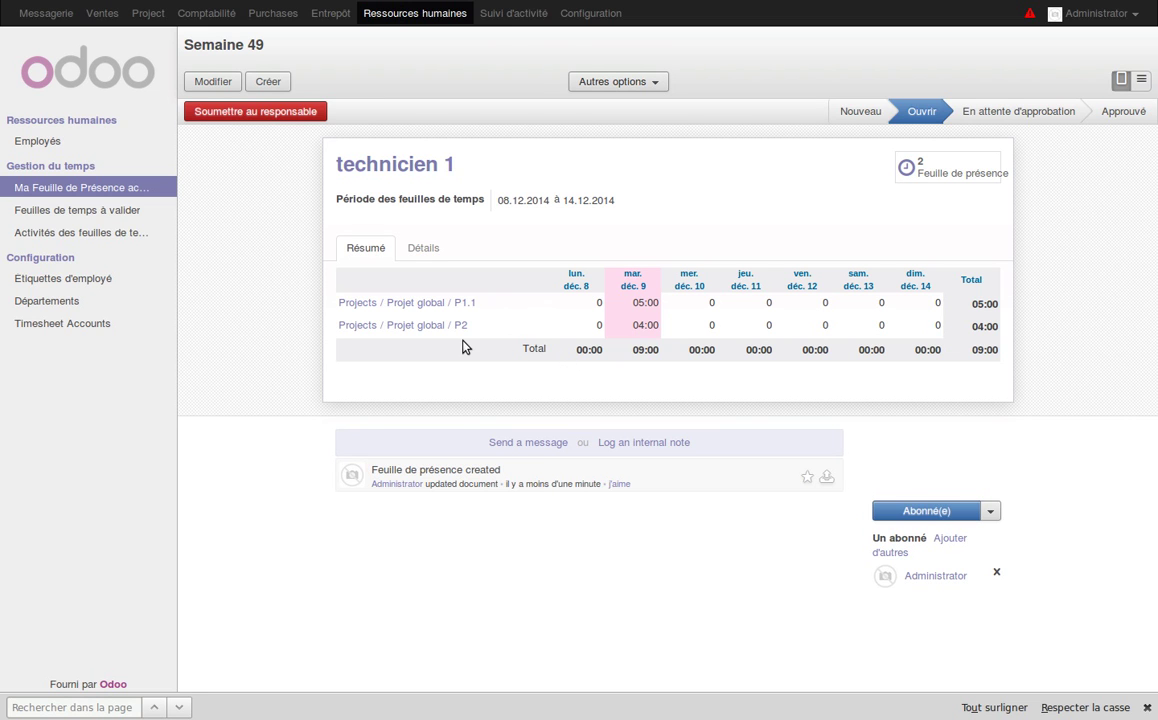
Step: Check the timesheet activities, then reassign the 2-hour "travaux" line of P2's Tache t3 to expert and save the task
{"action": "left_click", "coordinate": [100, 237]}
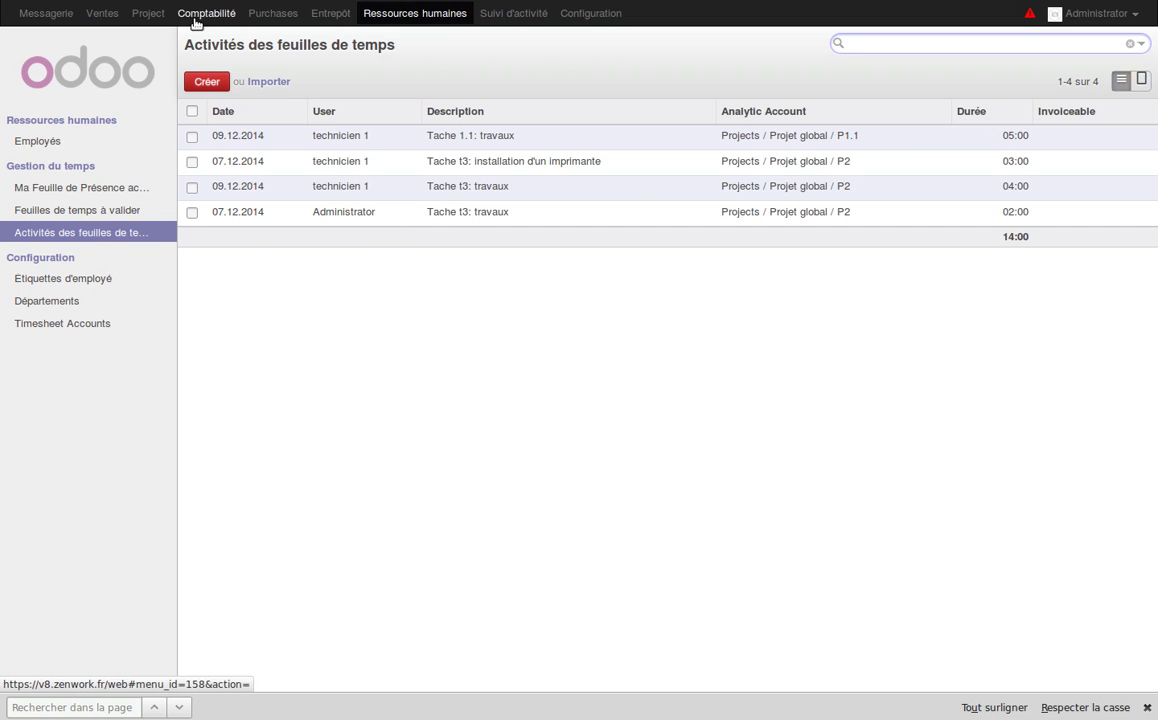
{"action": "left_click", "coordinate": [145, 14]}
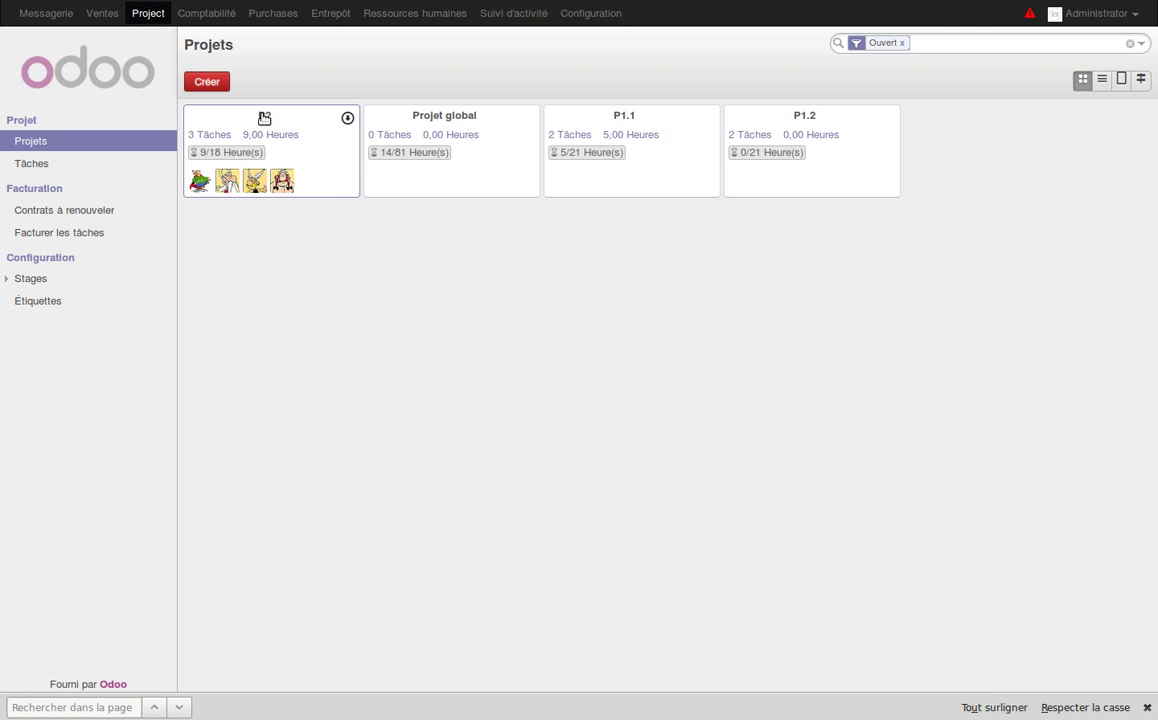
{"action": "left_click", "coordinate": [258, 117]}
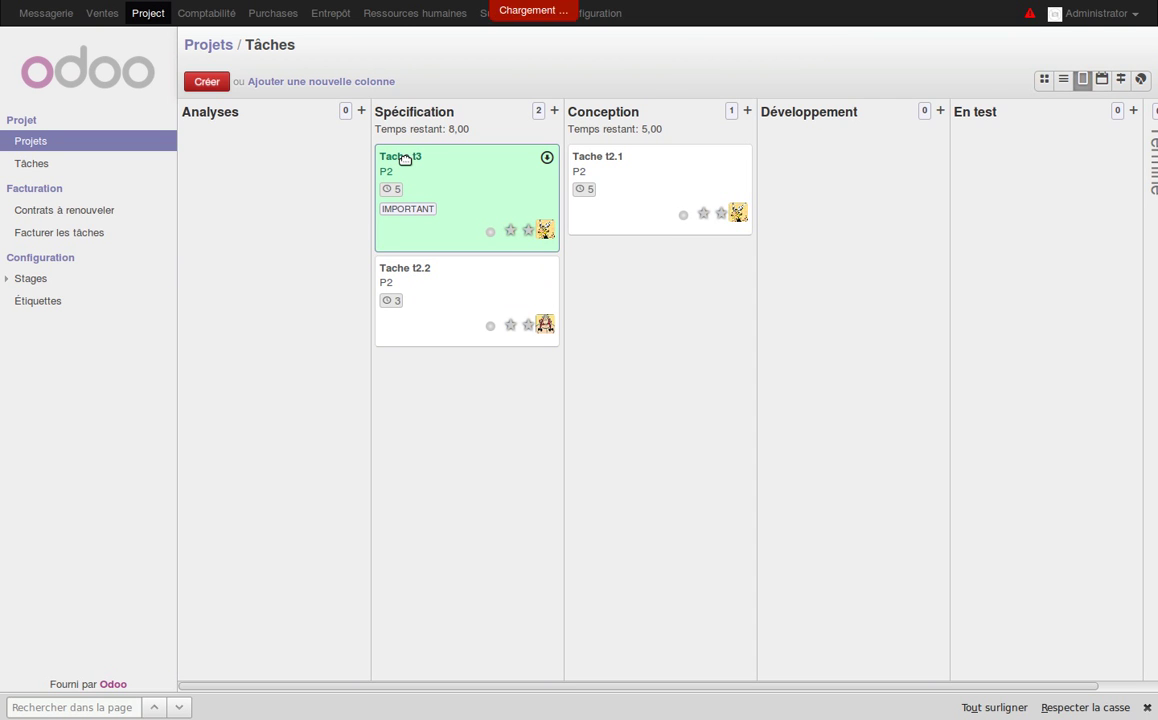
{"action": "left_click", "coordinate": [405, 158]}
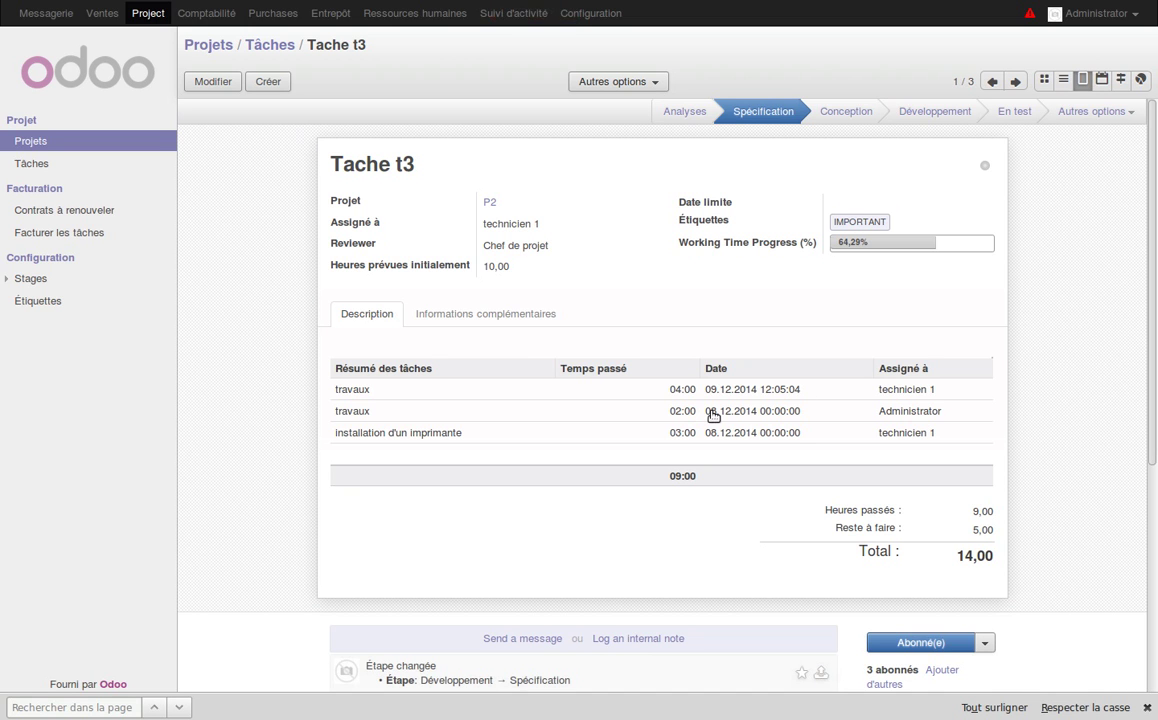
{"action": "left_click", "coordinate": [198, 79]}
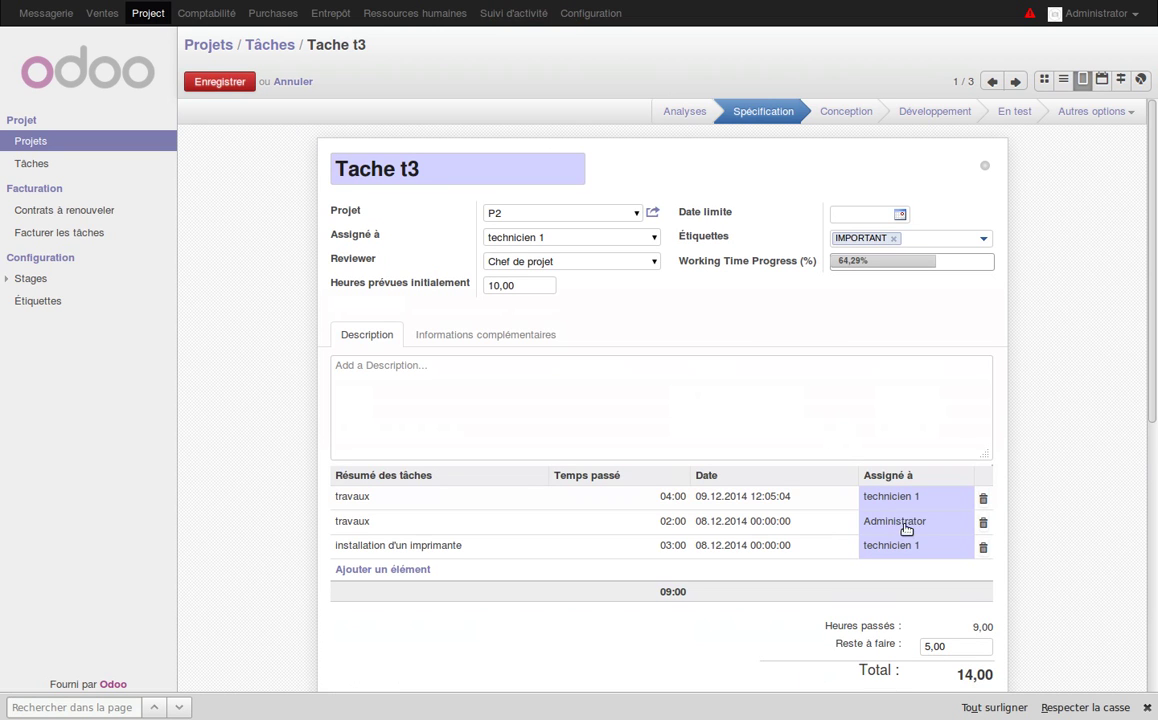
{"action": "left_click", "coordinate": [925, 522]}
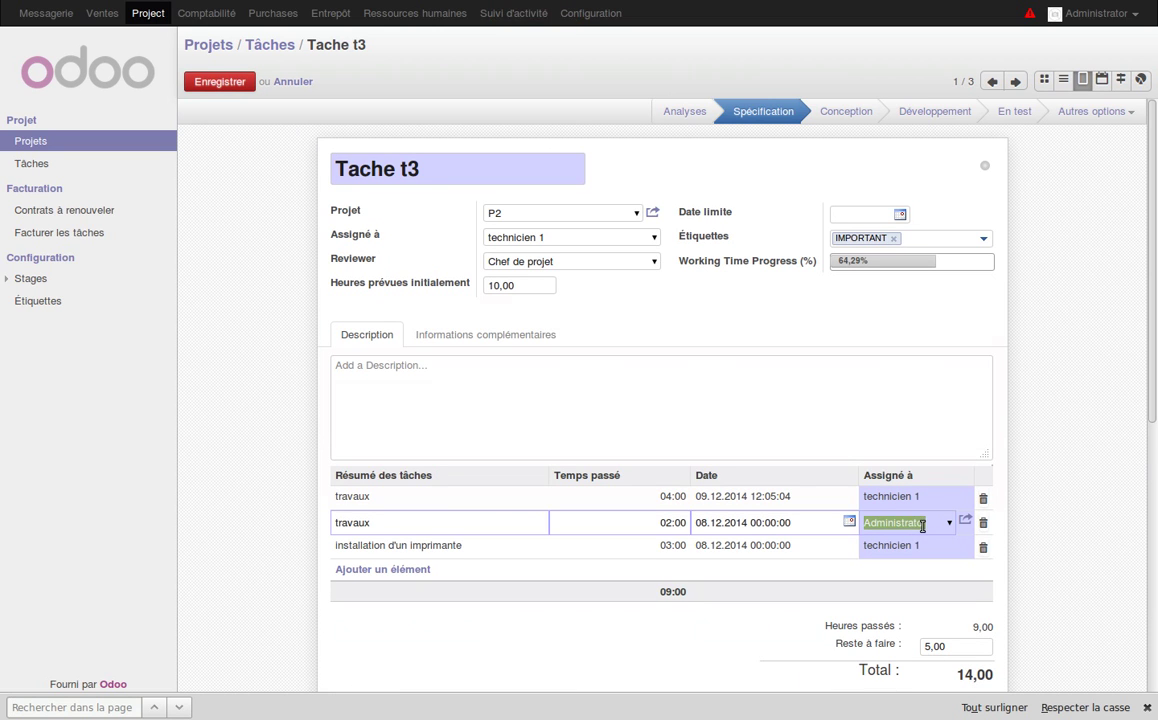
{"action": "type", "text": "expert"}
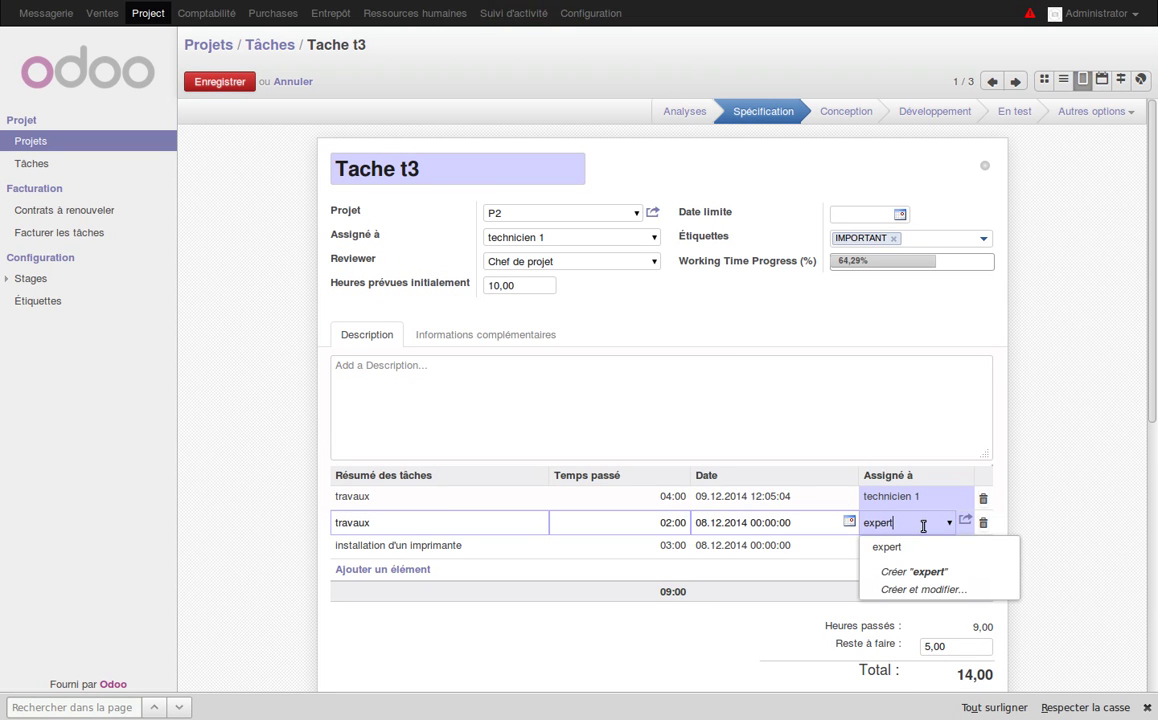
{"action": "left_click", "coordinate": [916, 551]}
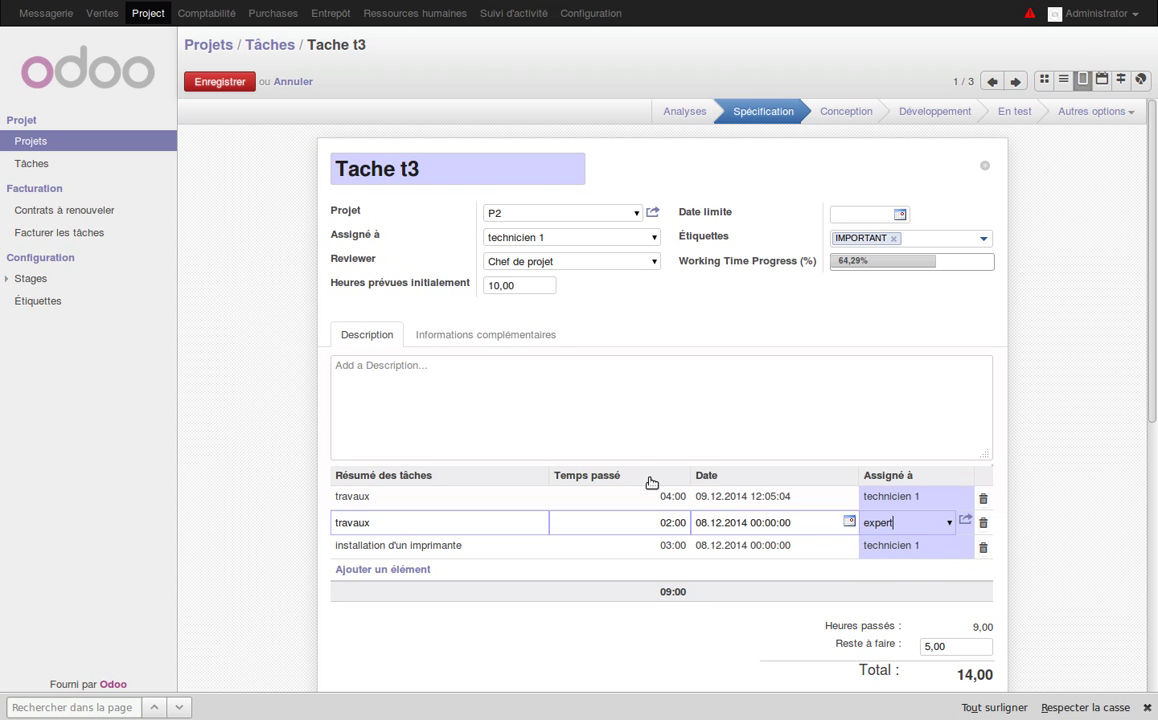
{"action": "left_click", "coordinate": [222, 84]}
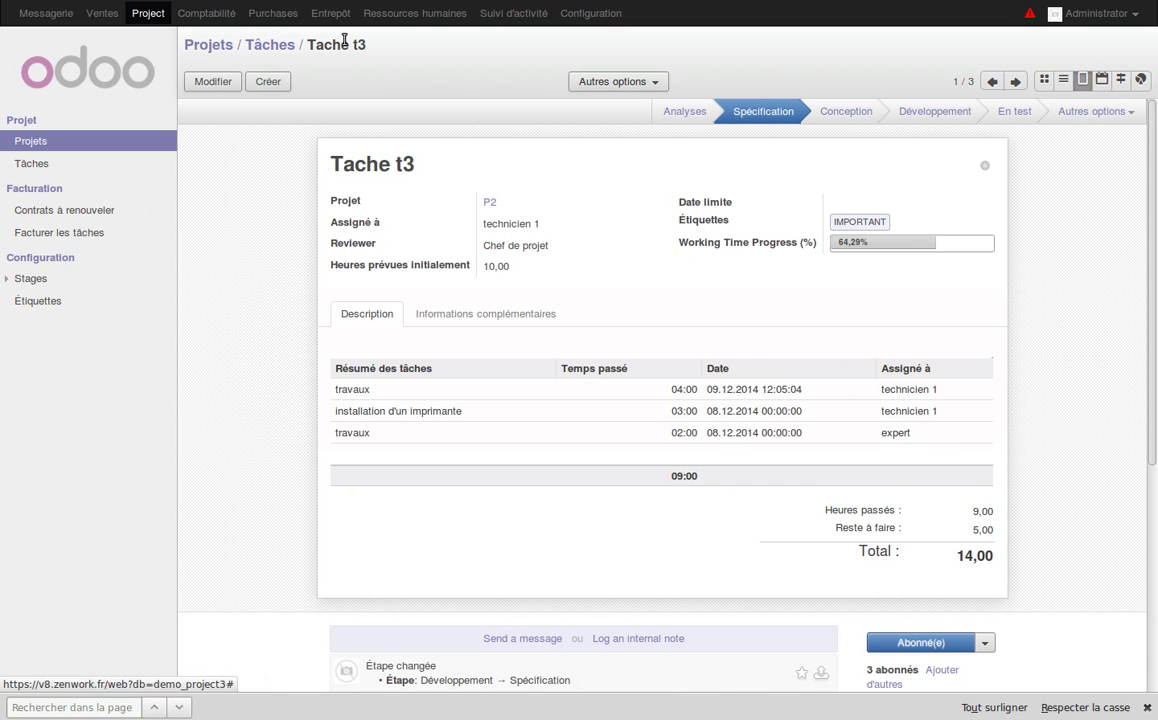
Step: Check the user assigned to each entry in the human resources timesheet activities list
{"action": "left_click", "coordinate": [228, 14]}
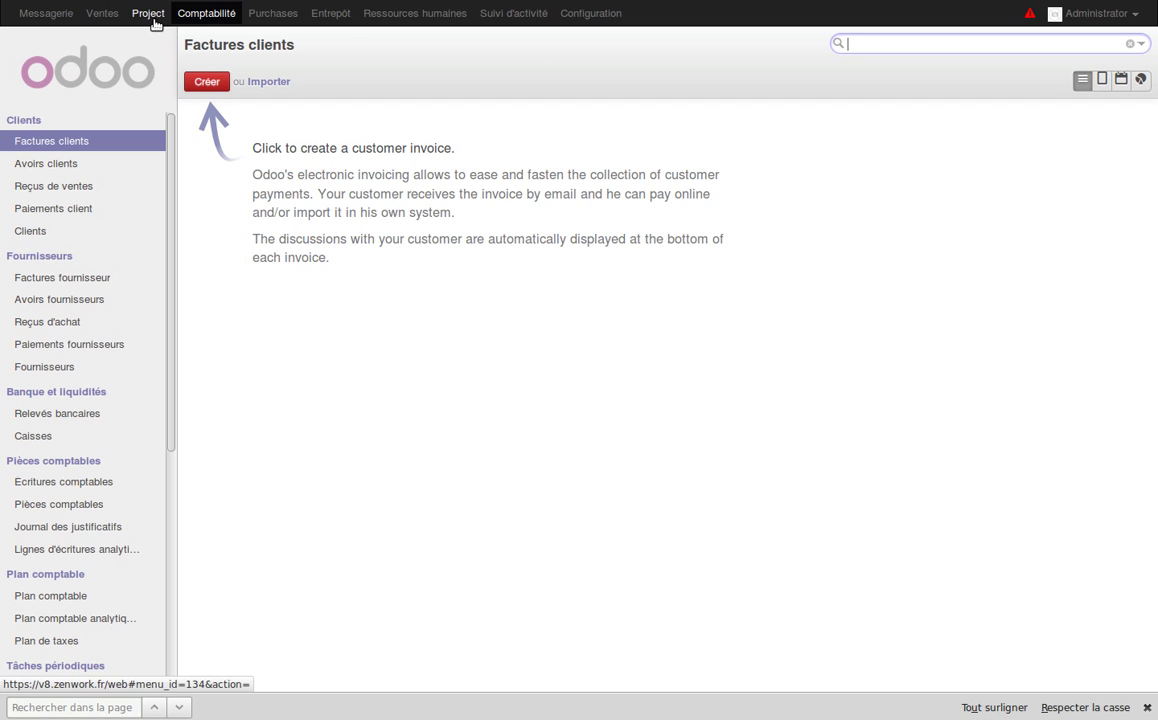
{"action": "left_click", "coordinate": [400, 14]}
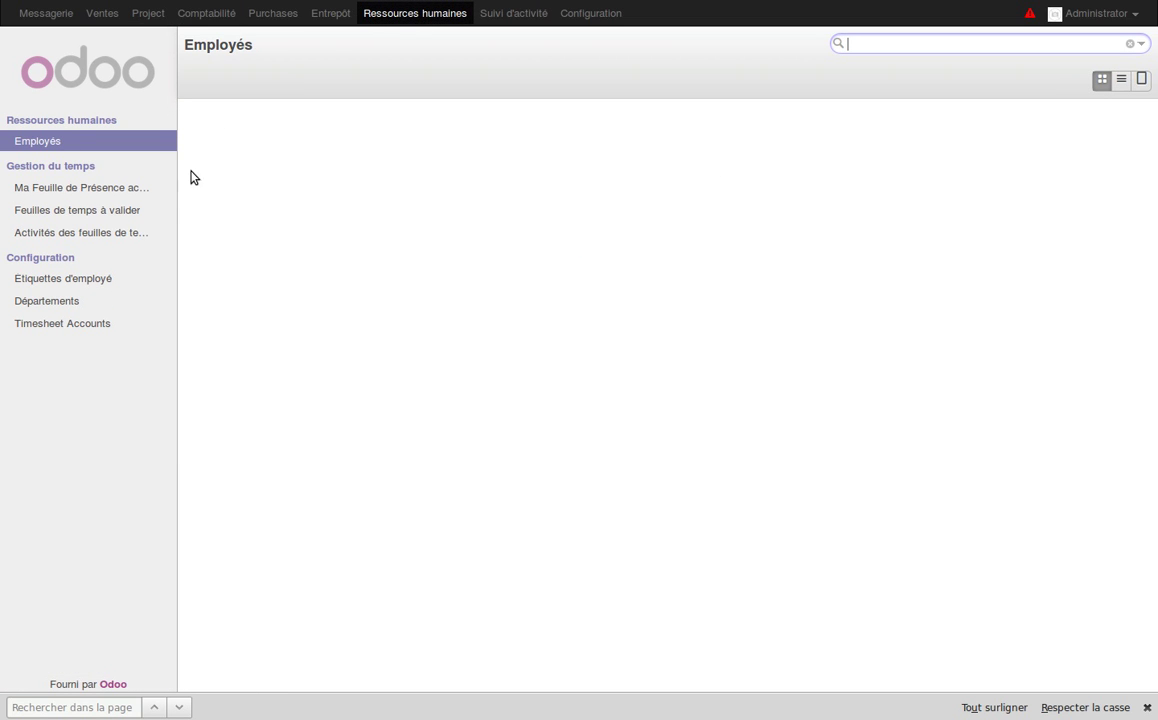
{"action": "left_click", "coordinate": [114, 239]}
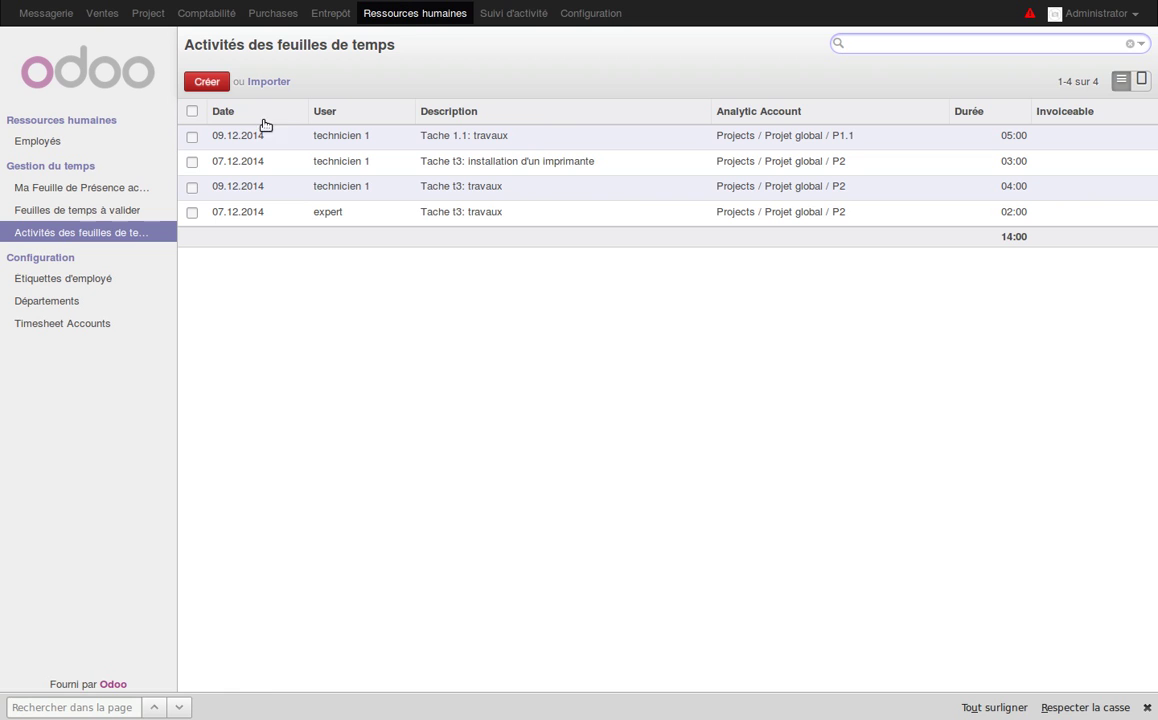
Step: Remove the "À approuver" filter from the timesheets to validate and open the timesheet of technicien 1
{"action": "left_click", "coordinate": [81, 191]}
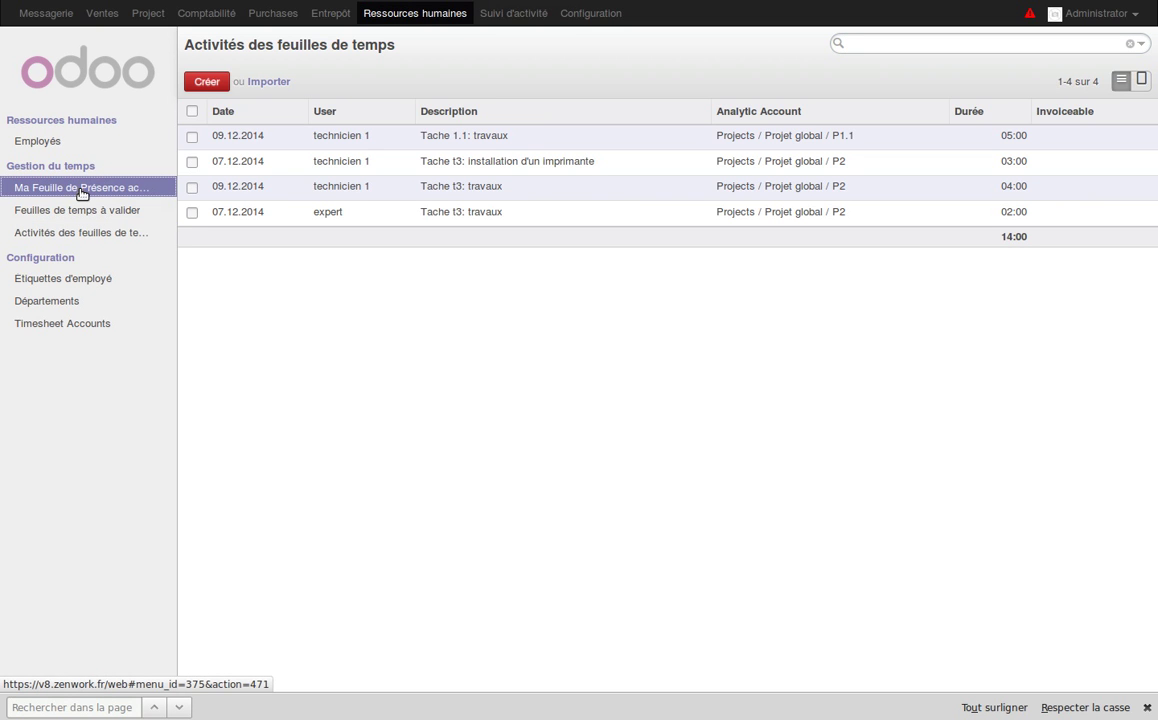
{"action": "left_click", "coordinate": [82, 212]}
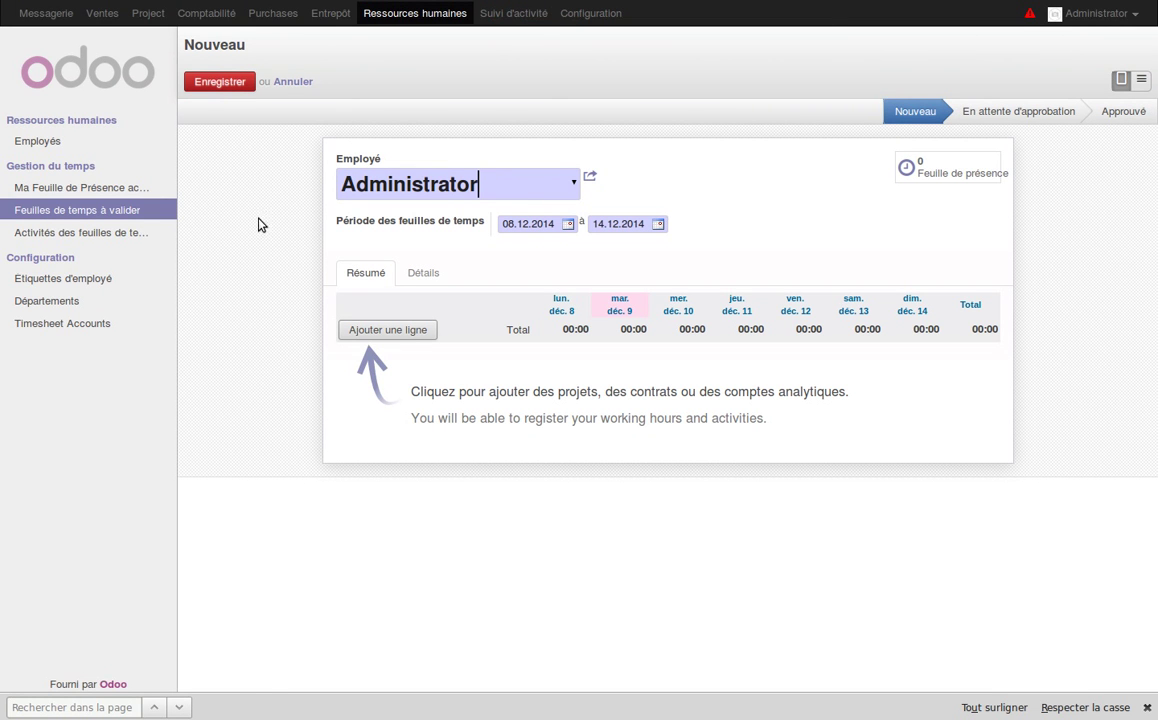
{"action": "left_click", "coordinate": [136, 218]}
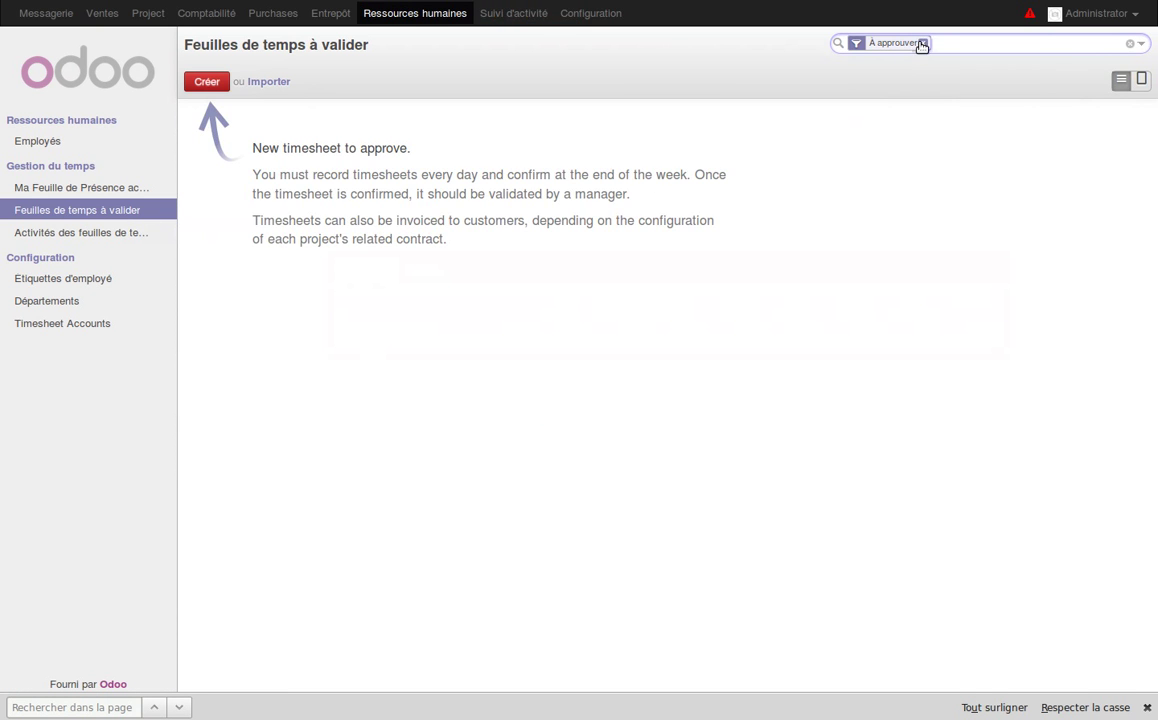
{"action": "left_click", "coordinate": [922, 43]}
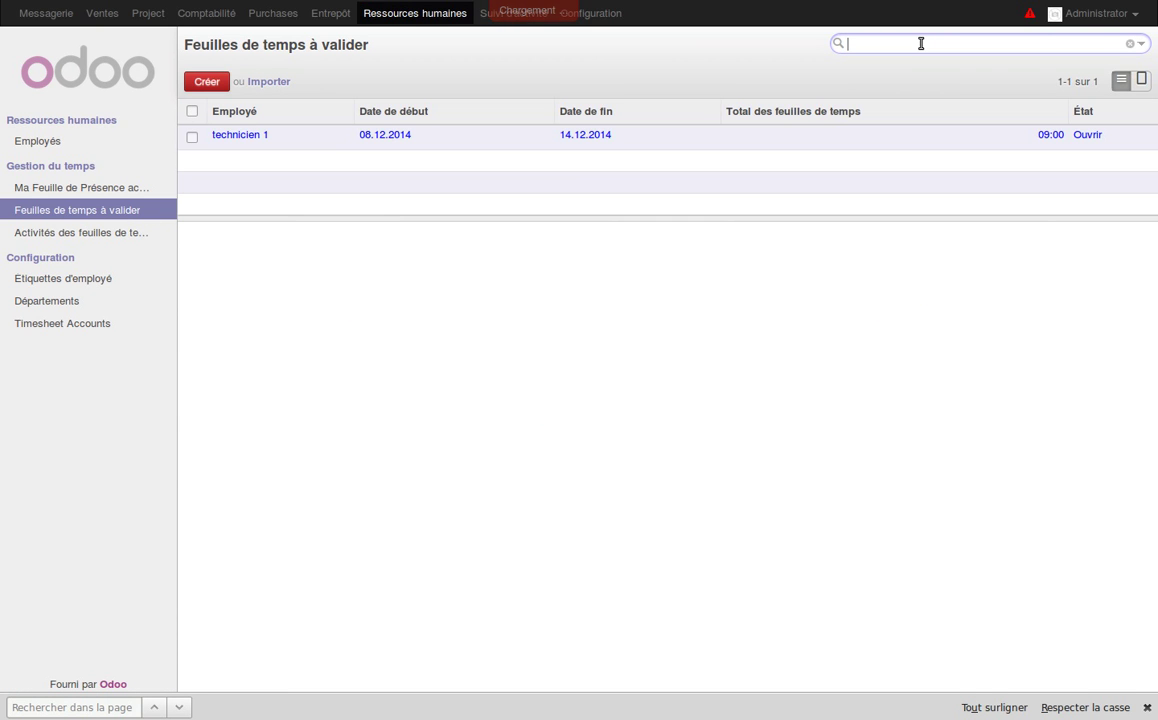
{"action": "left_click", "coordinate": [248, 145]}
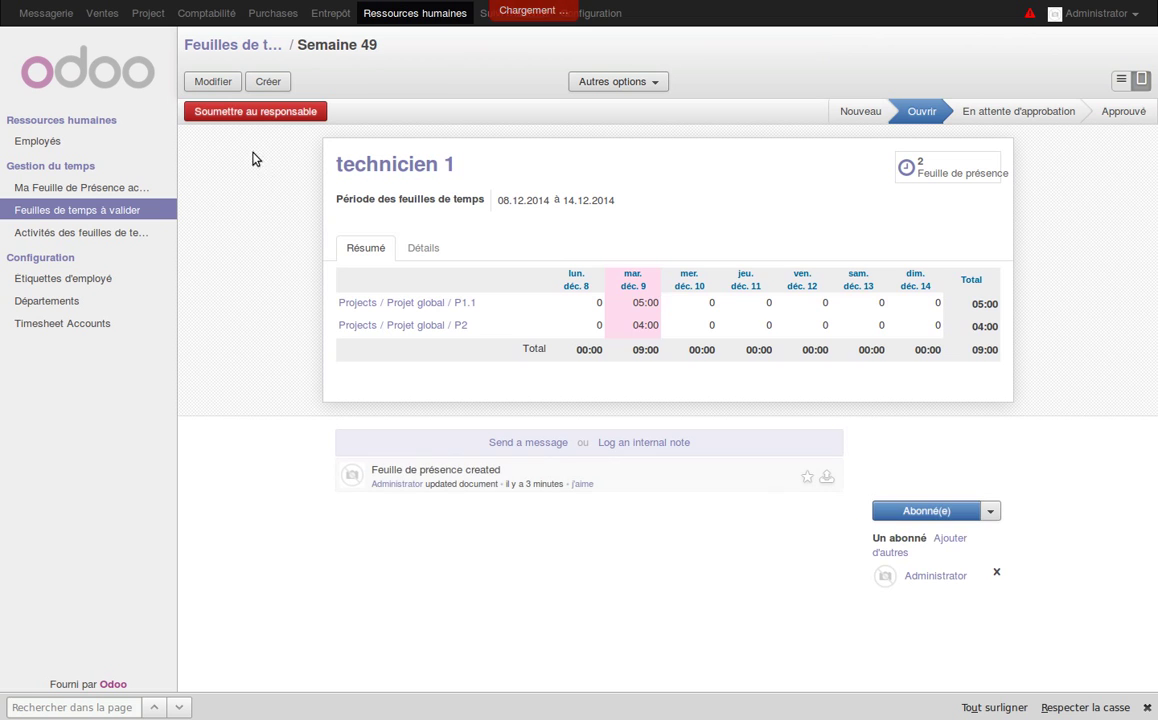
Step: Enter 4 hours for P1.1 and 2 hours for P2 on Monday 8 December in technicien 1's timesheet and save it
{"action": "left_click", "coordinate": [212, 81]}
{"action": "left_click", "coordinate": [593, 326]}
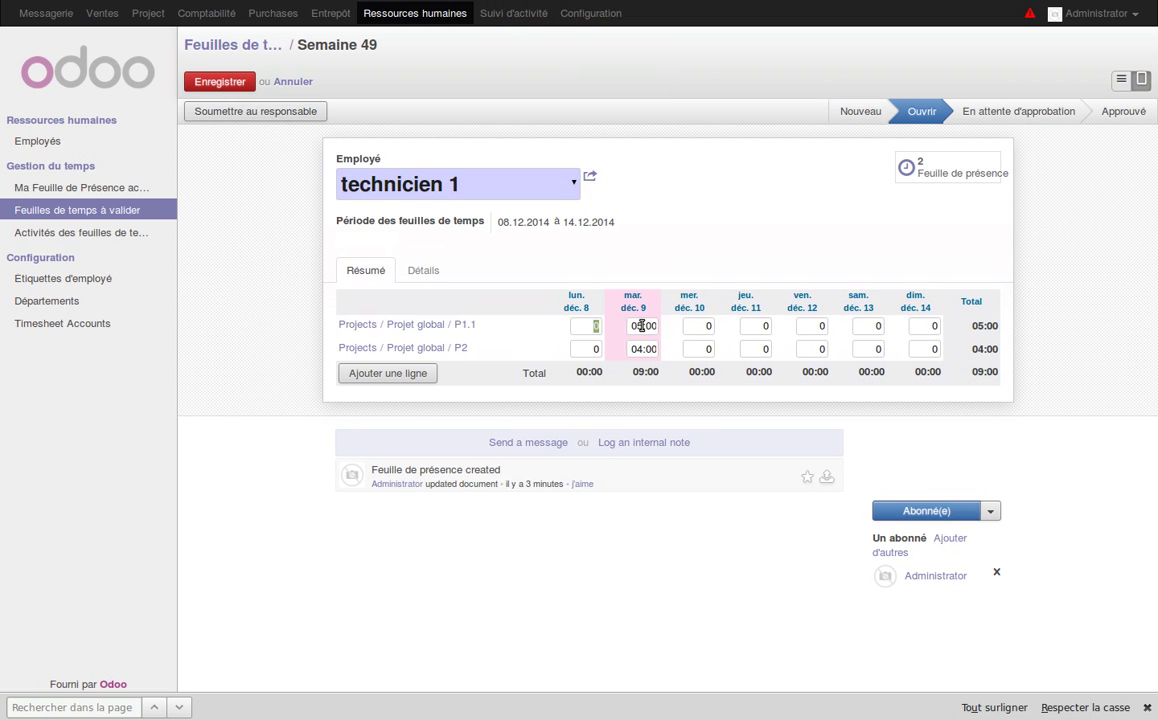
{"action": "type", "text": "4"}
{"action": "left_click", "coordinate": [591, 348]}
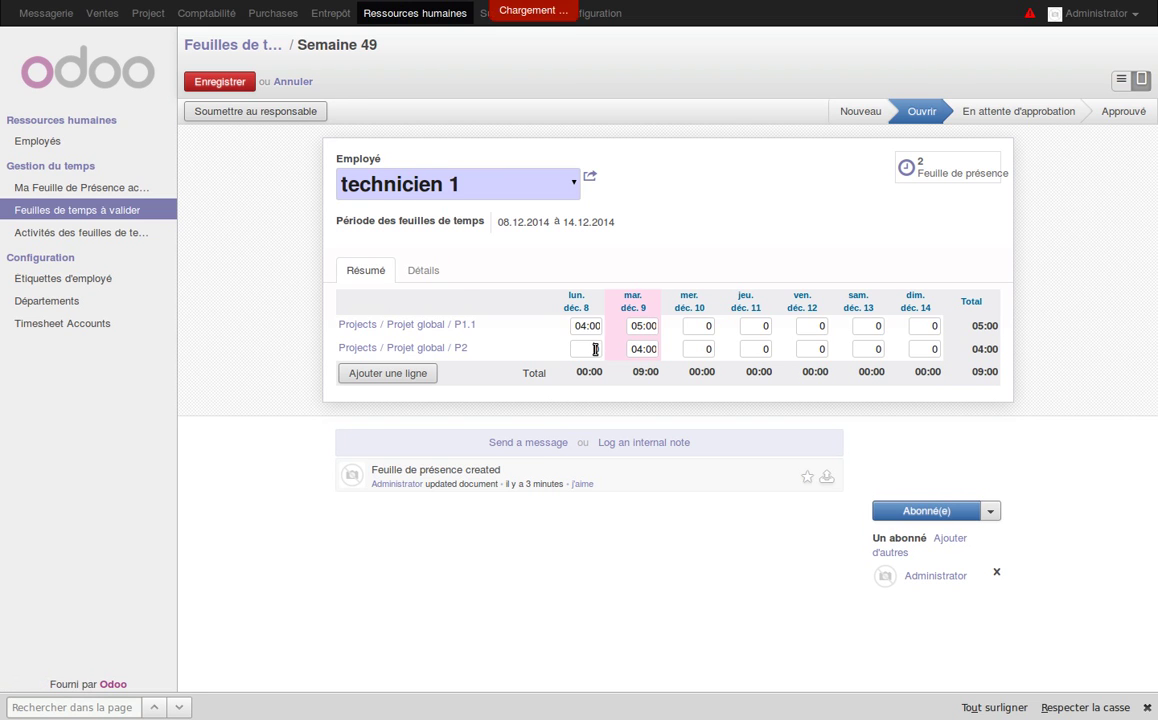
{"action": "type", "text": "2"}
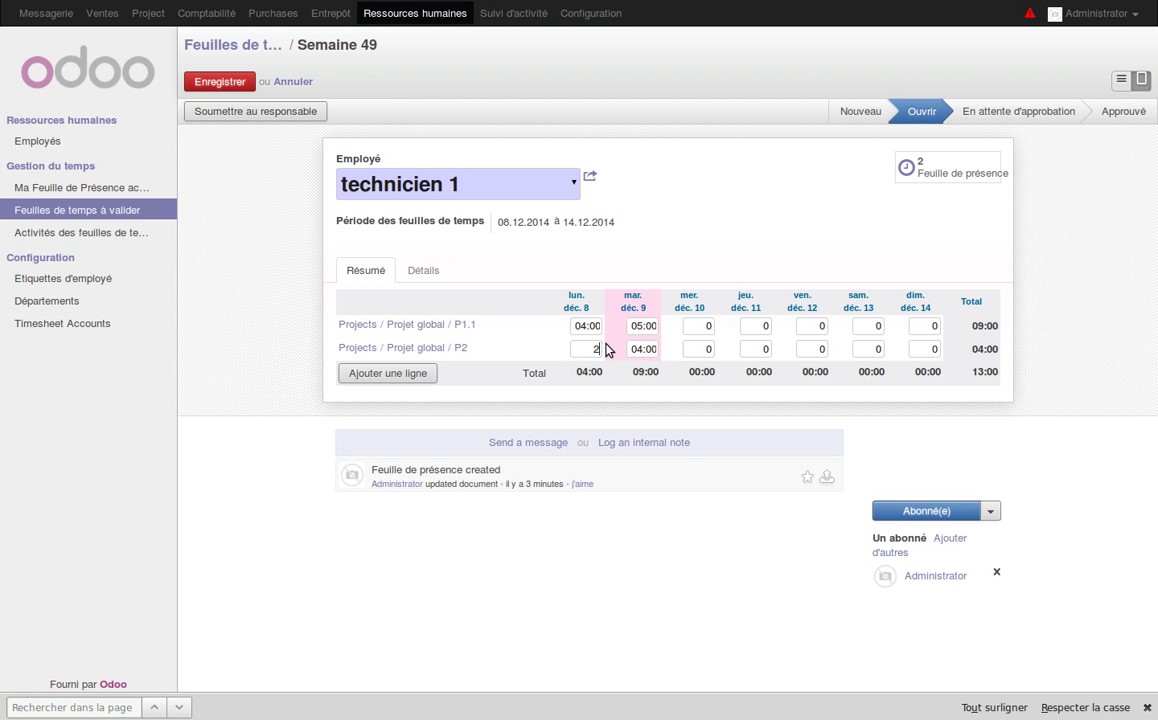
{"action": "left_click", "coordinate": [214, 82]}
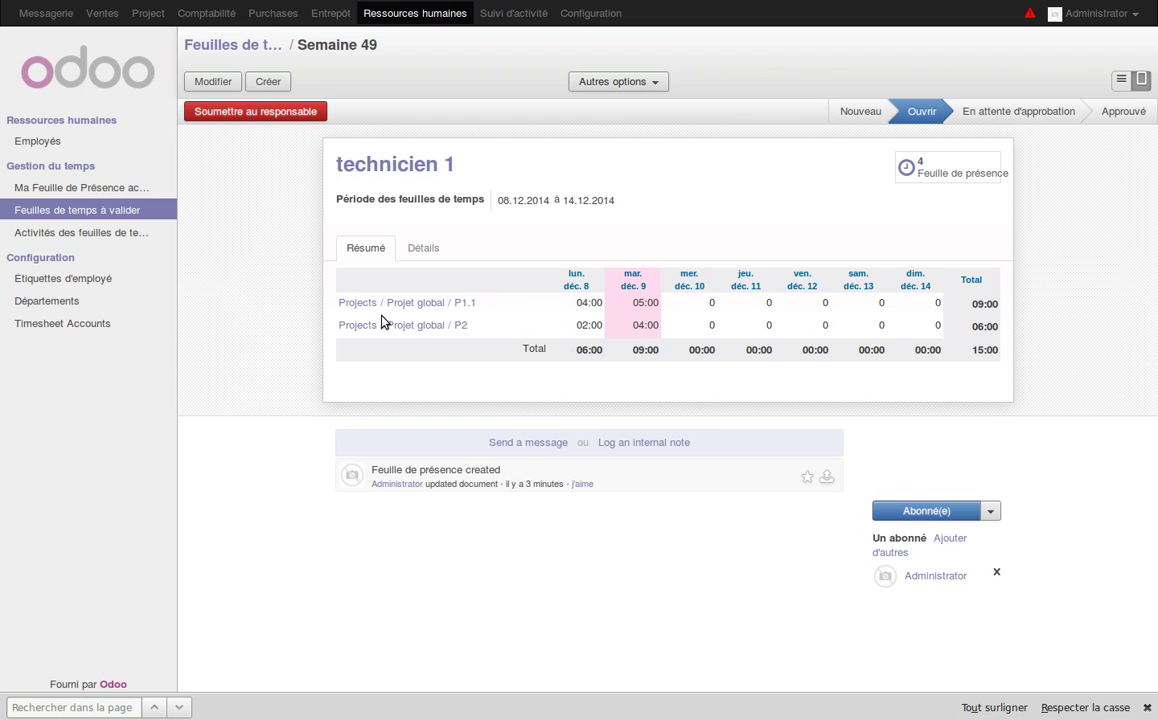
Step: Check the entries in the timesheet activities list, then the hours recorded on each project in the projects overview
{"action": "left_click", "coordinate": [128, 236]}
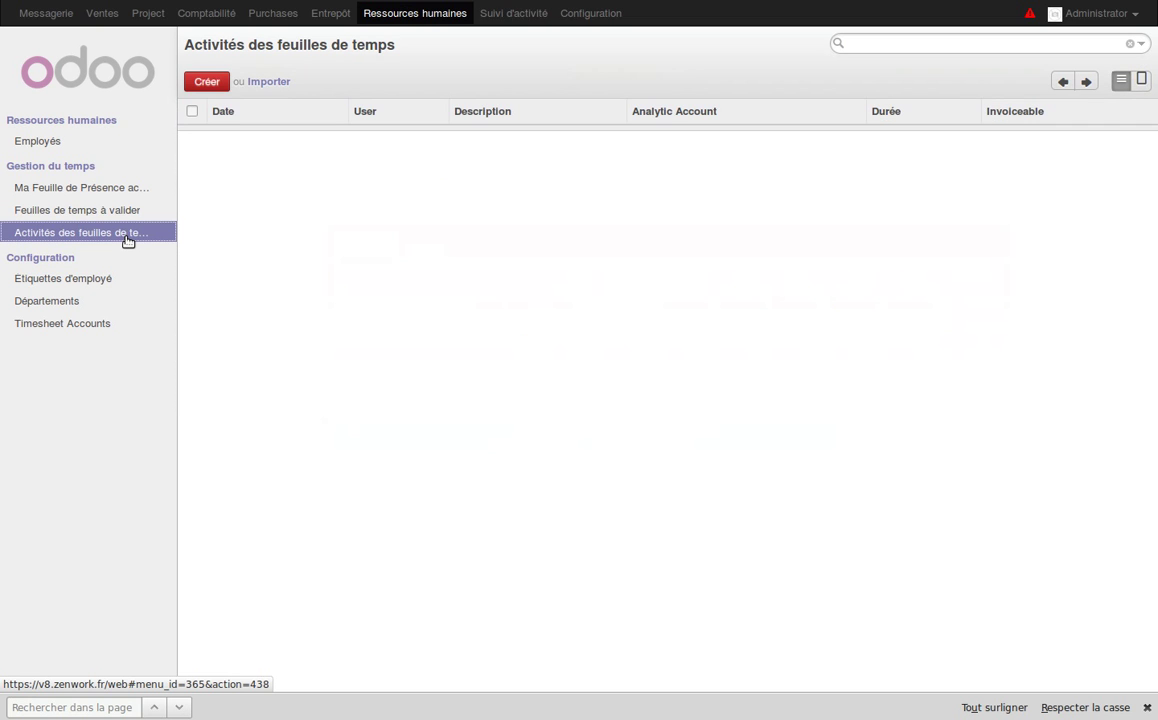
{"action": "left_click", "coordinate": [128, 236]}
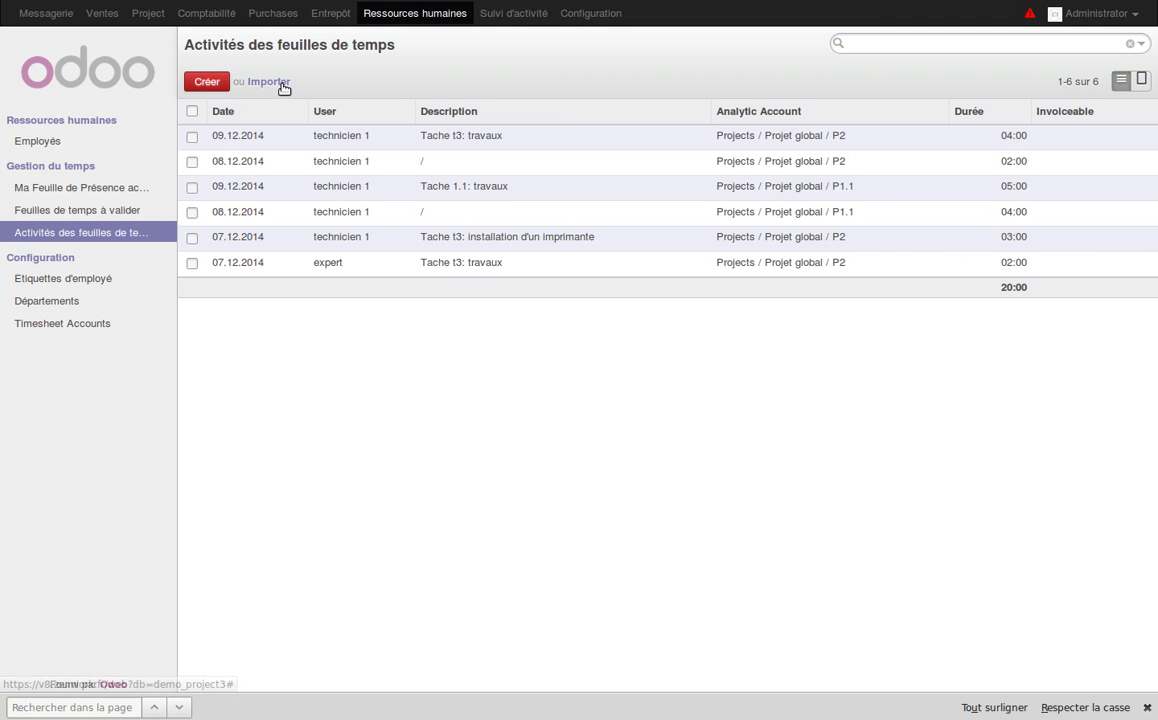
{"action": "left_click", "coordinate": [148, 14]}
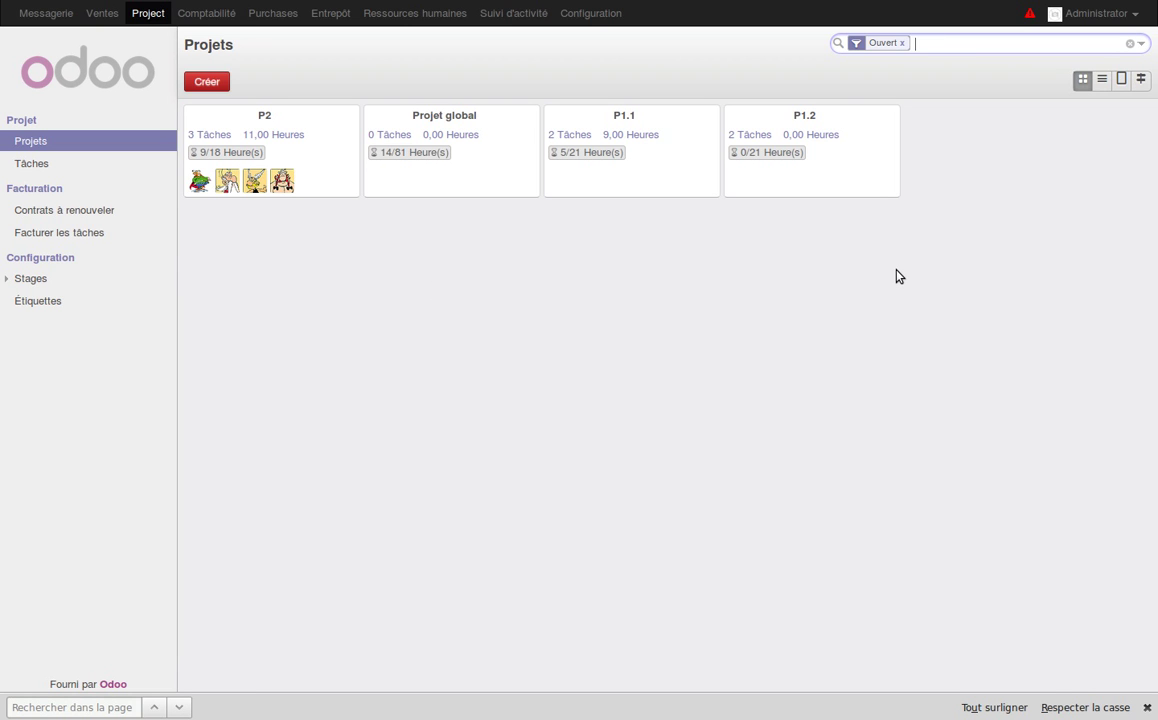
{"action": "key", "text": "F11"}
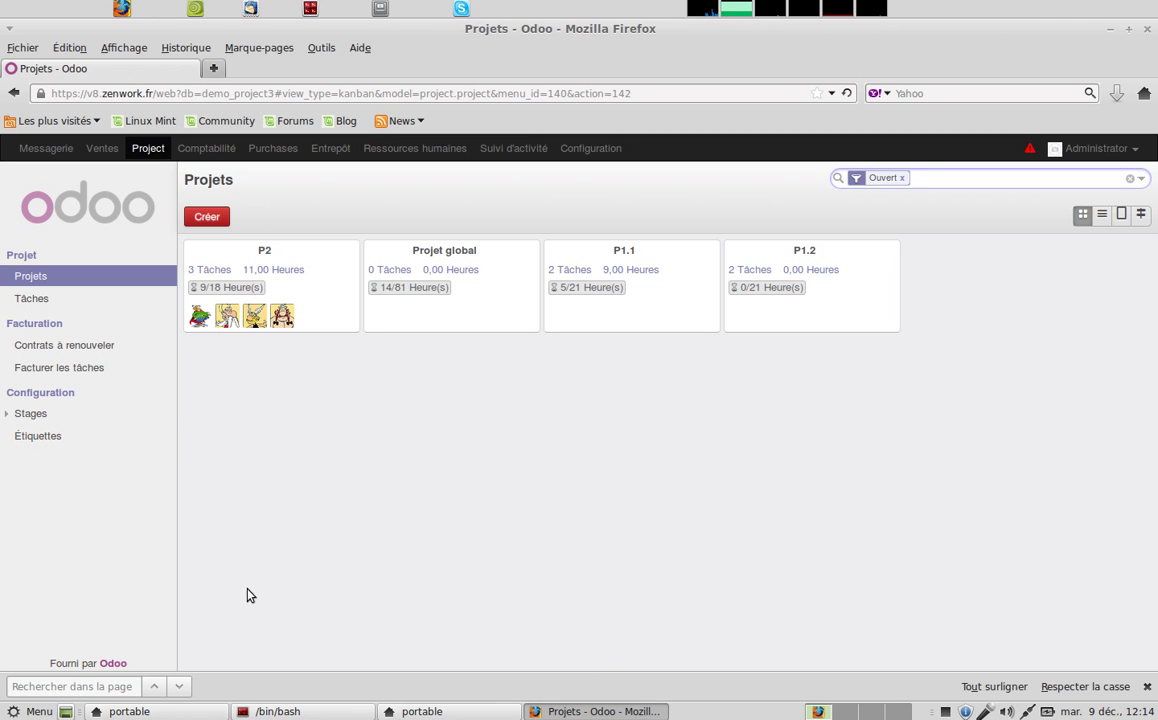
{"action": "left_click", "coordinate": [944, 711]}
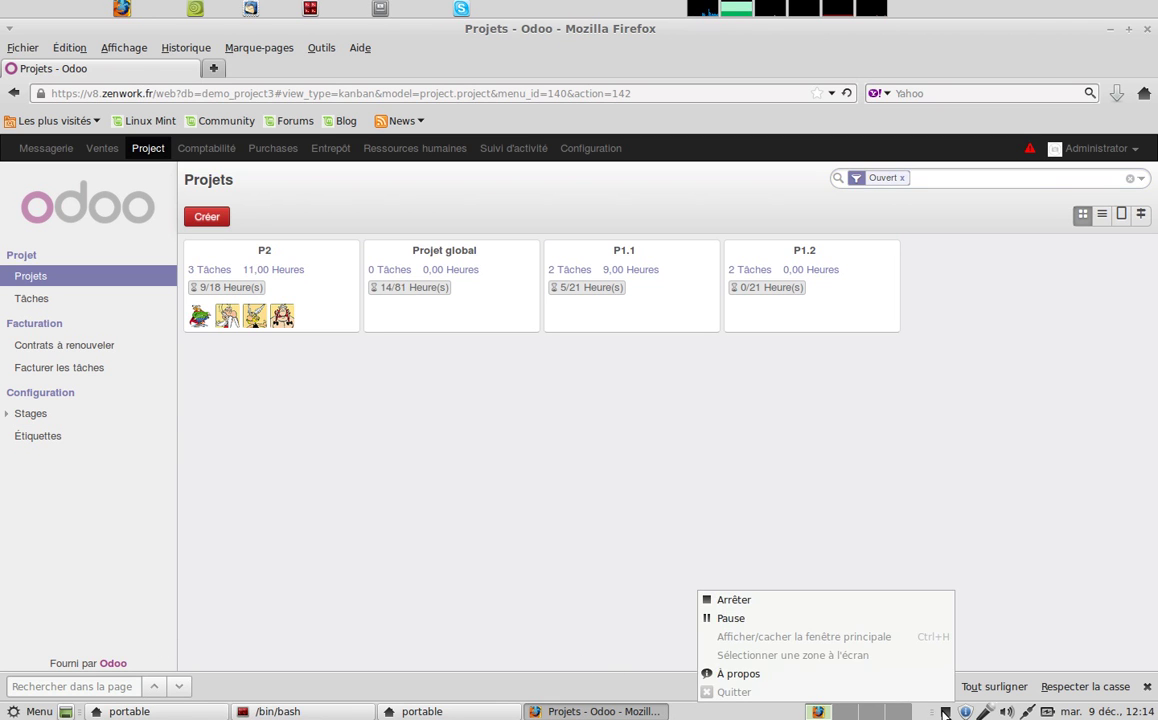